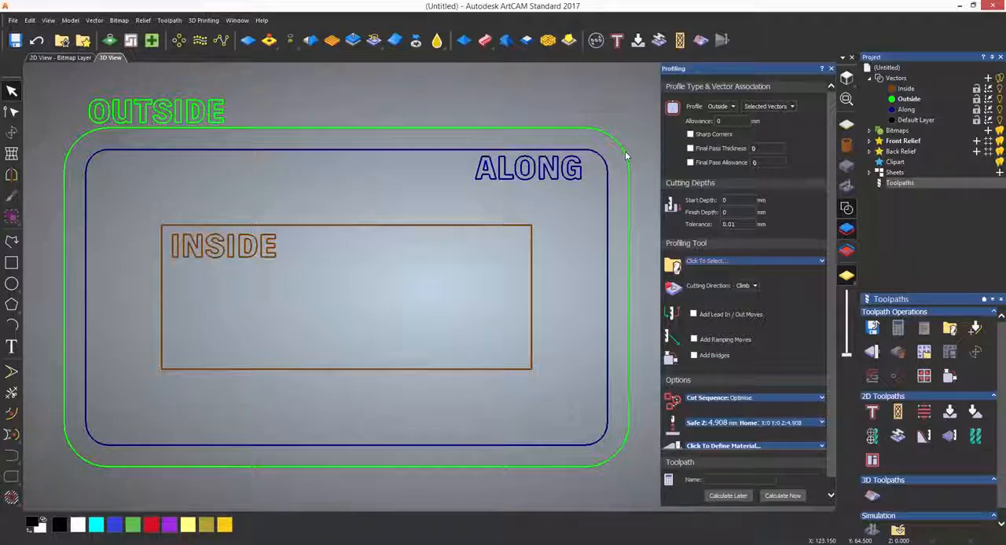
- Select the inner rectangle for profiling, set the profile type to Inside and the finish depth to 12 mm
left_click(507, 226)
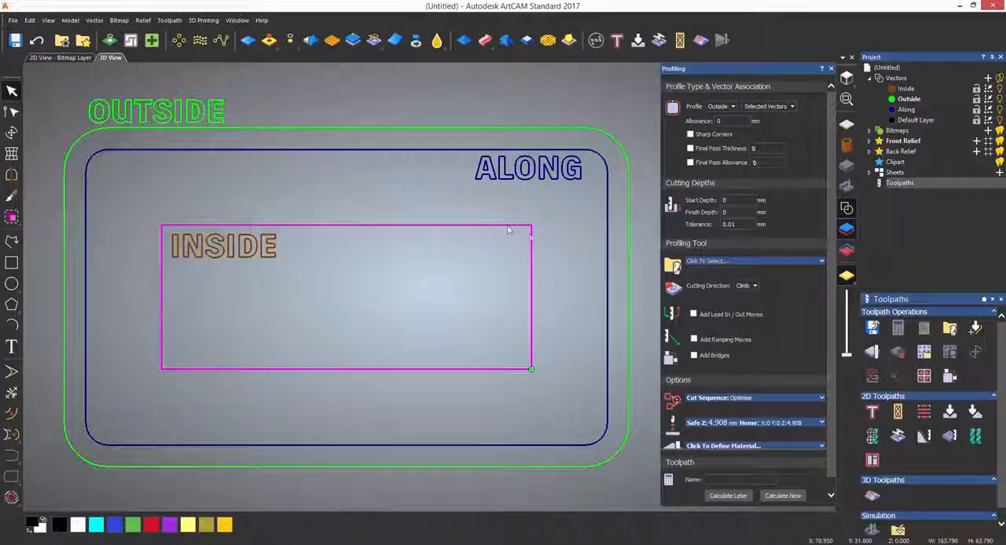
left_click(728, 107)
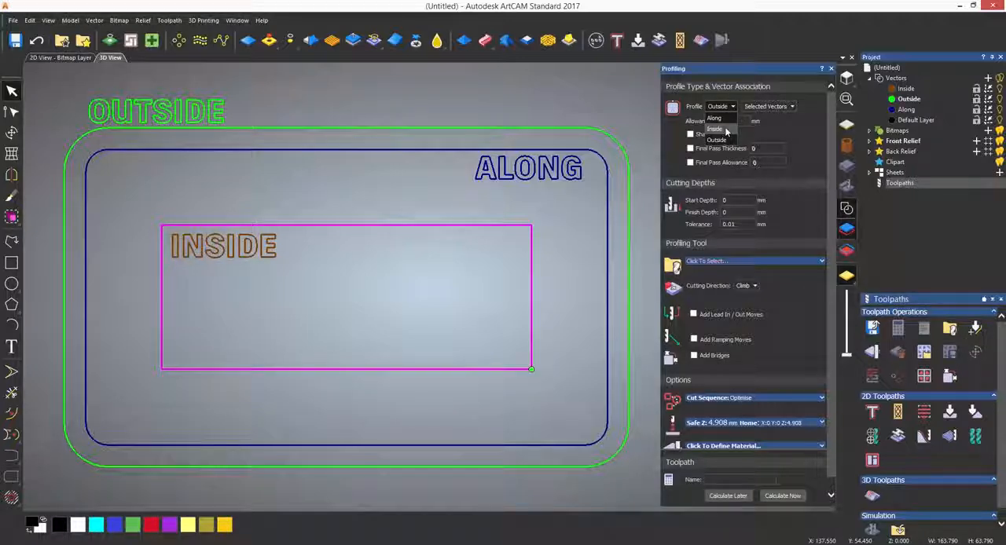
left_click(727, 131)
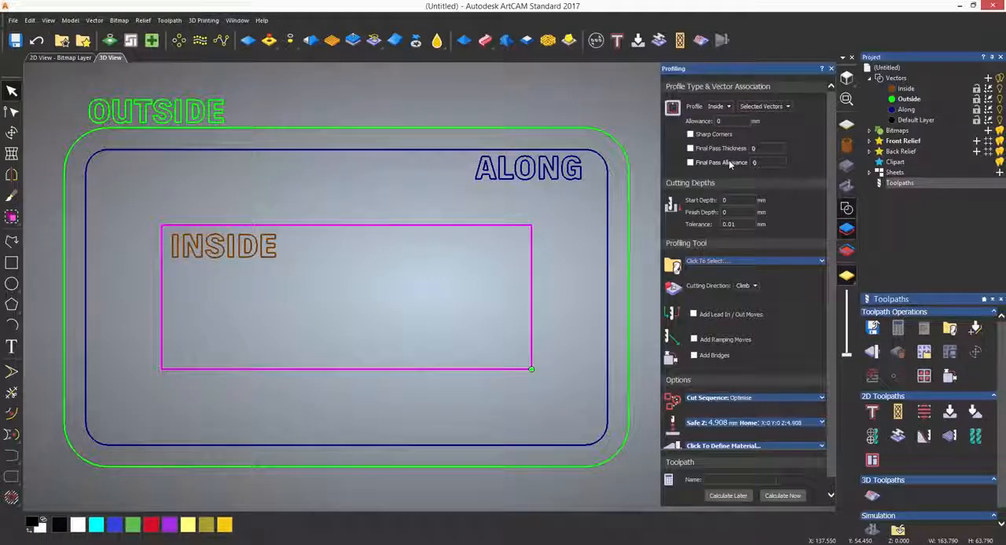
left_click(759, 163)
left_click(761, 150)
left_click(735, 212)
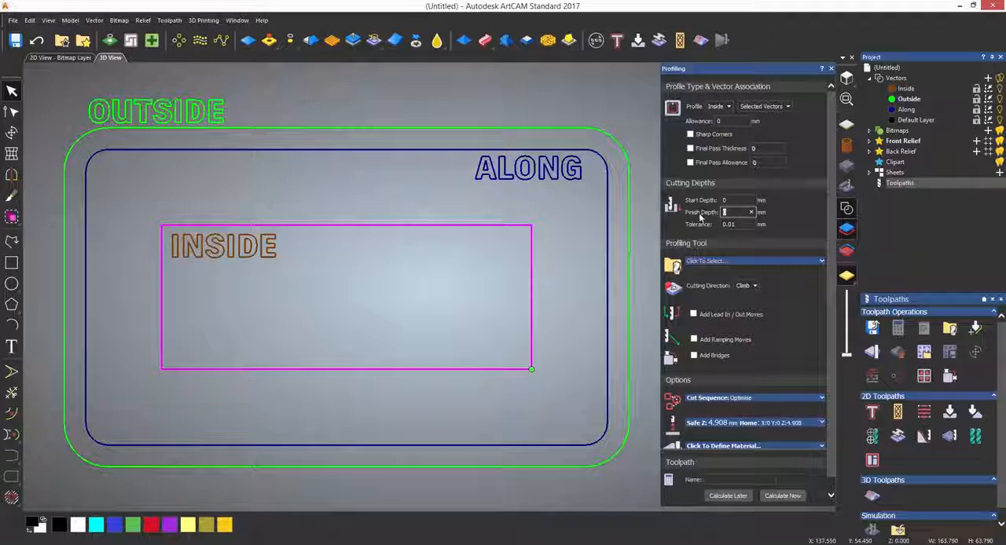
type("12")
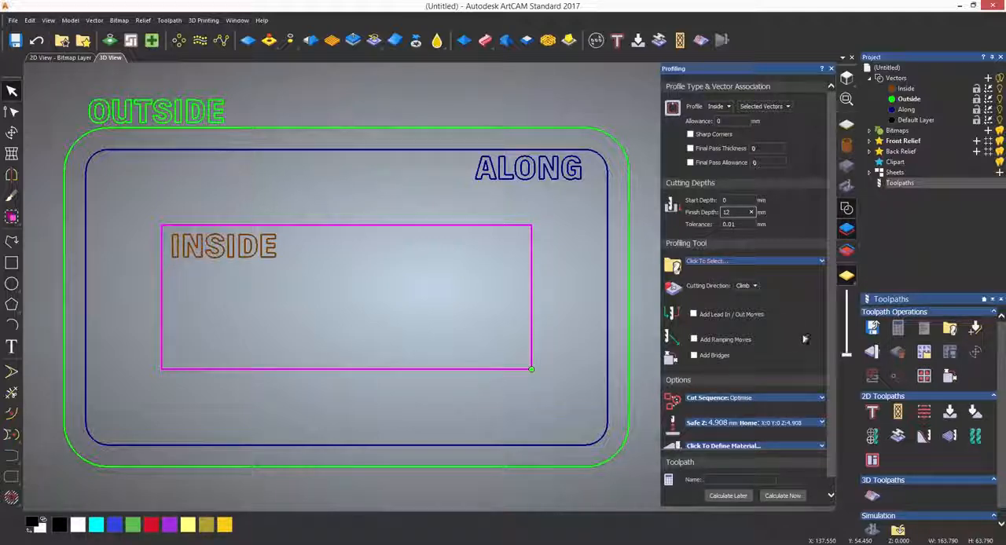
- Assign the metric End Mill 12 mm from the Wood or Plastic roughing and 2D finishing tools as the profiling tool
left_click(775, 264)
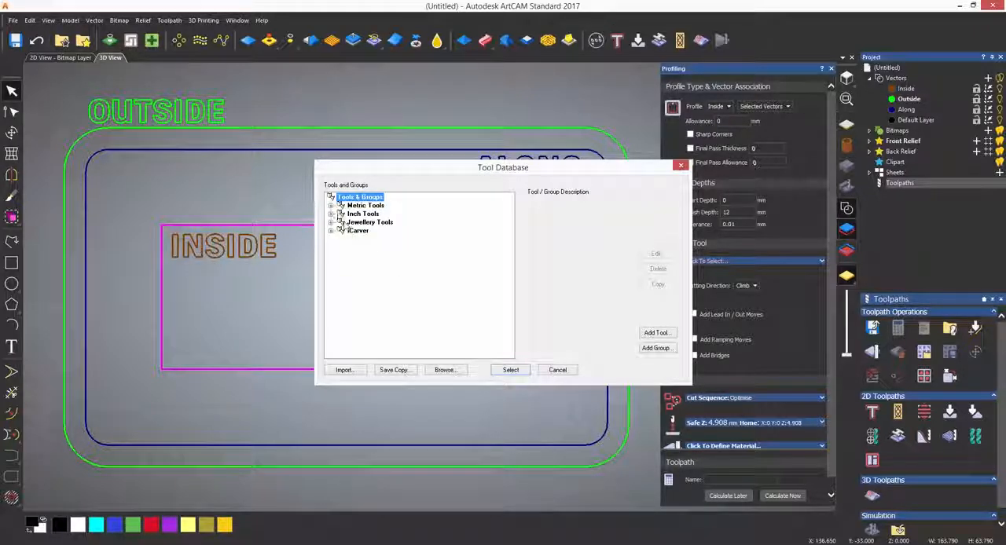
left_click(331, 205)
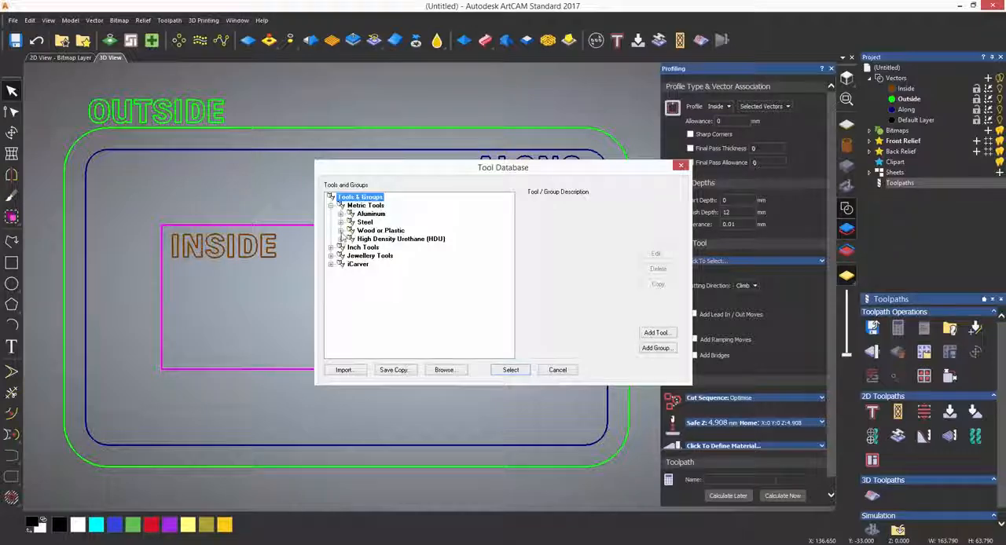
left_click(341, 231)
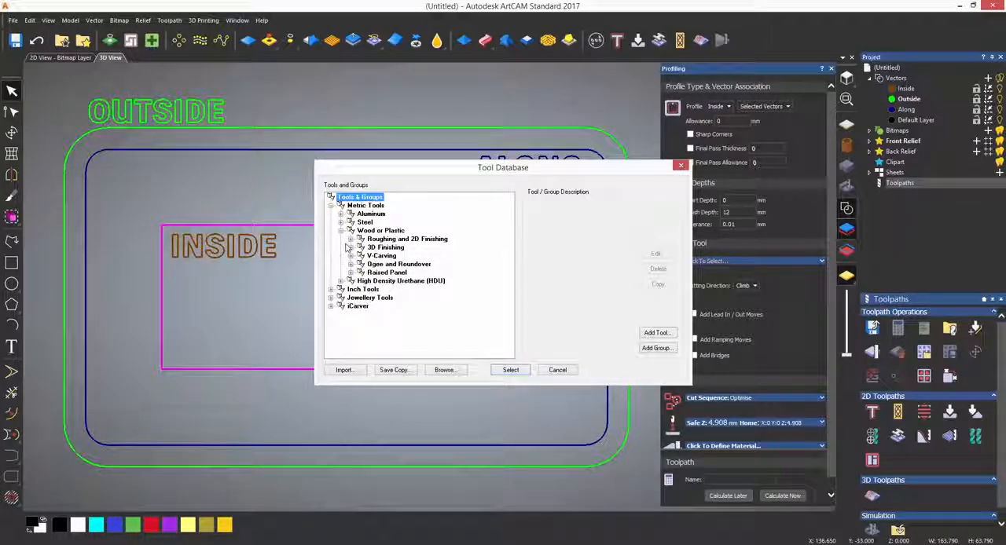
left_click(351, 239)
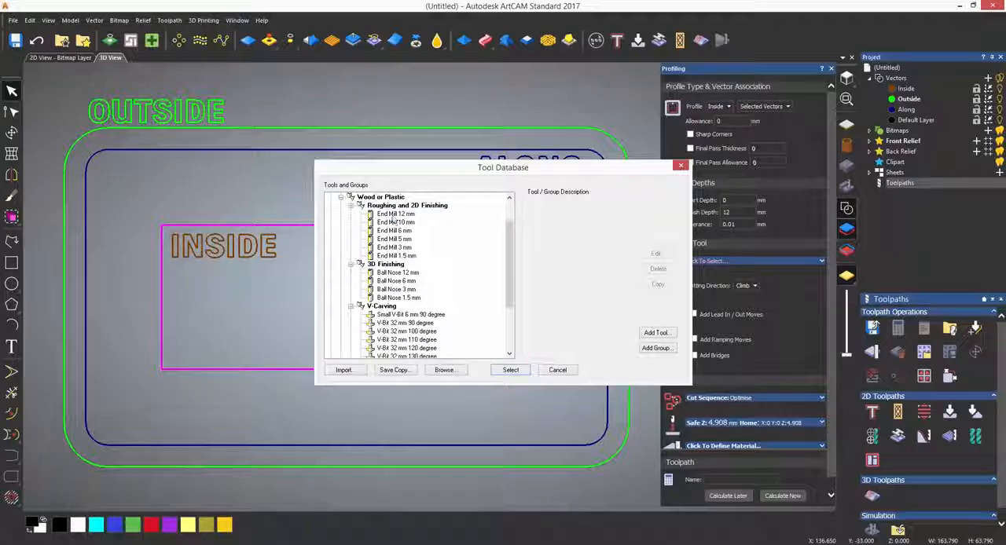
left_click(395, 214)
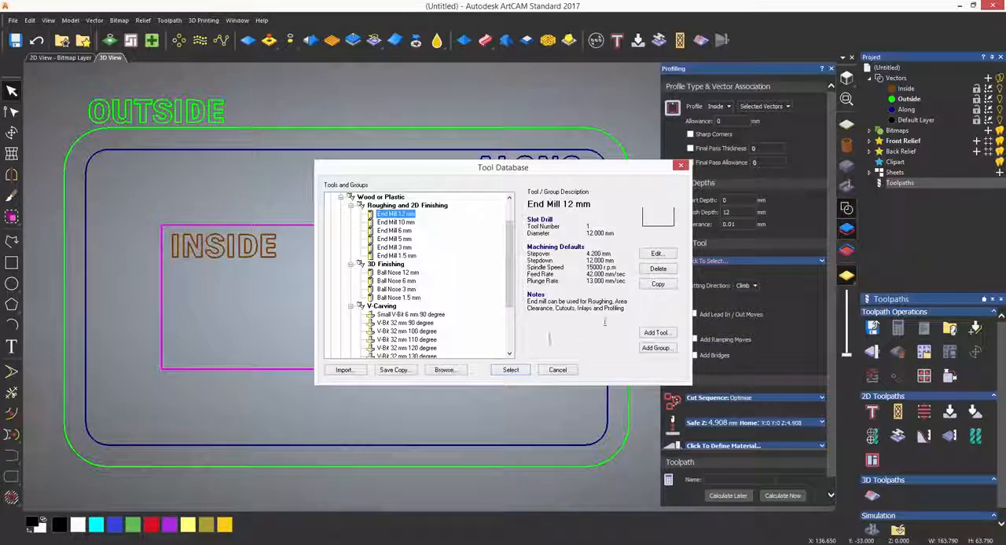
left_click(511, 369)
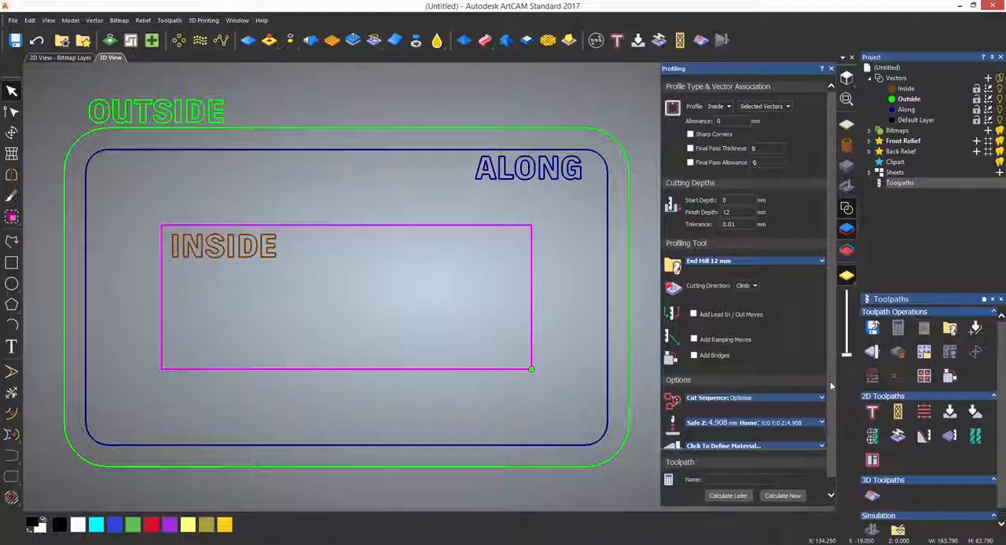
- Define the material with a thickness of 12 mm and calculate the inside profile toolpath with the material block hidden
left_click_drag(830, 377, 829, 419)
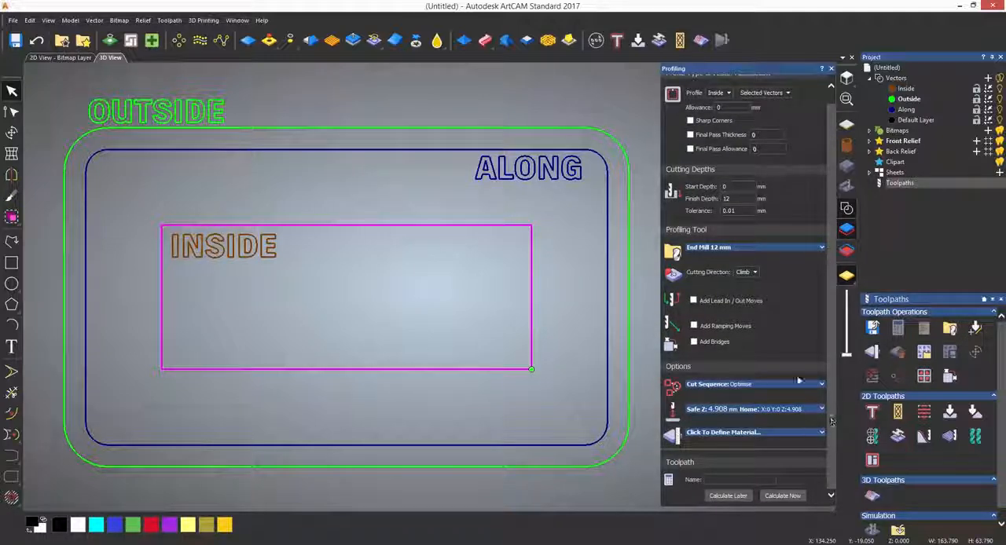
left_click(767, 434)
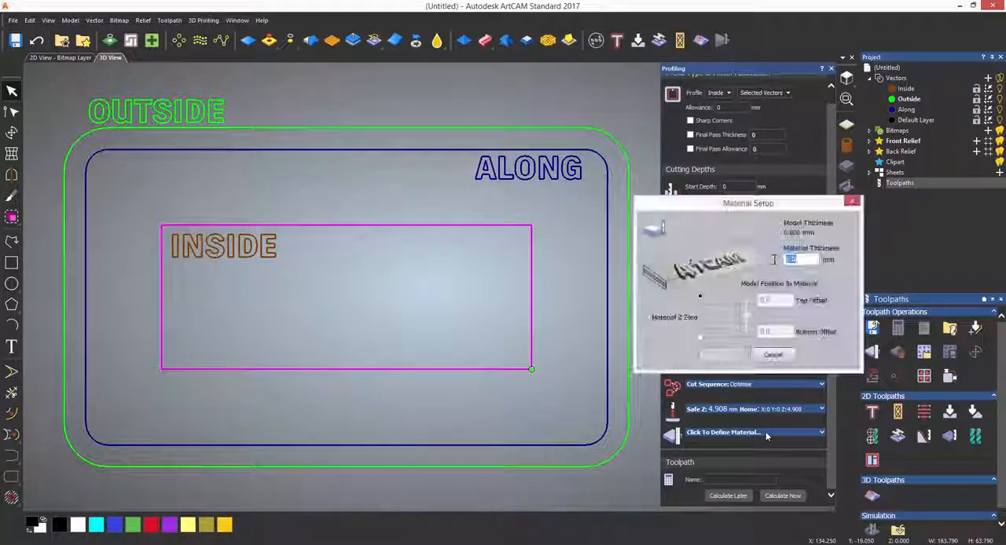
type("12")
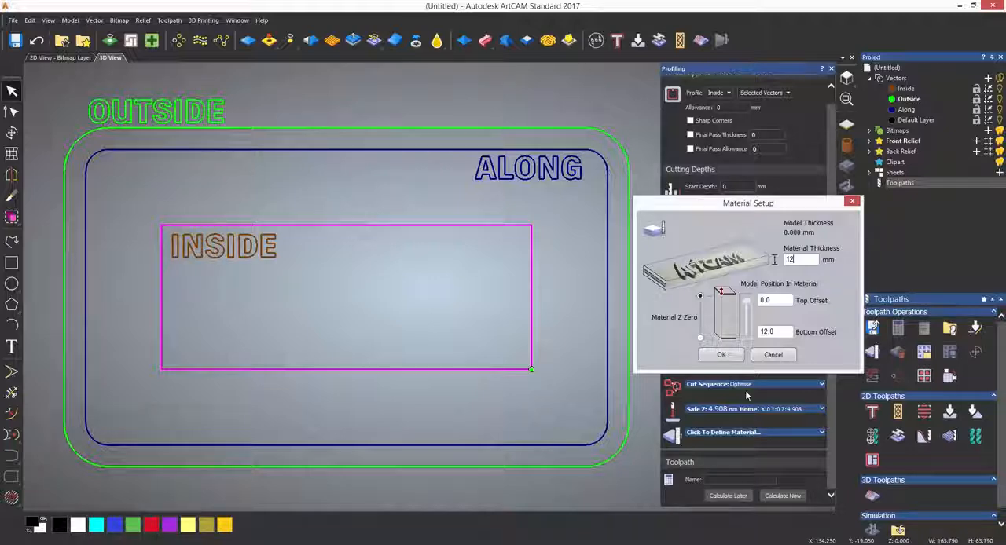
left_click(732, 354)
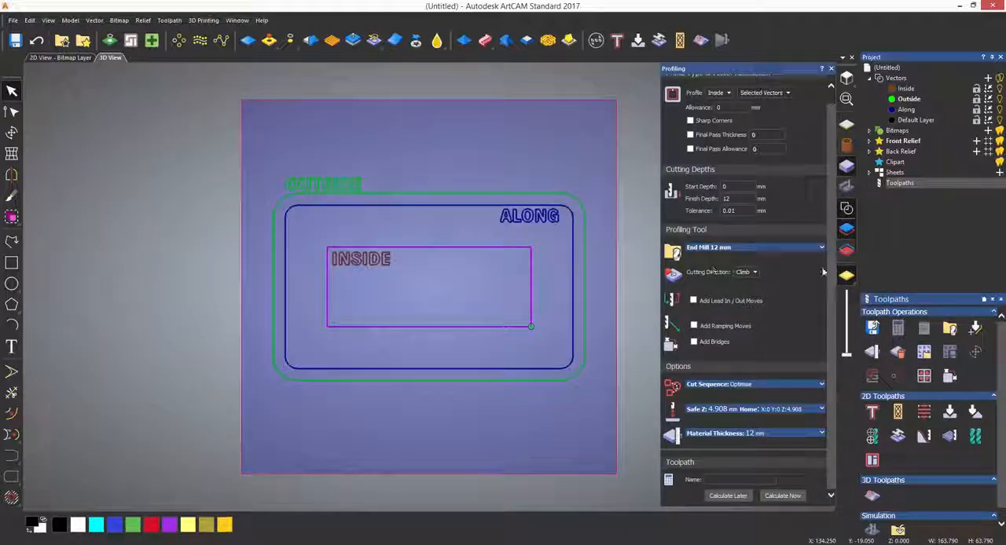
left_click(847, 168)
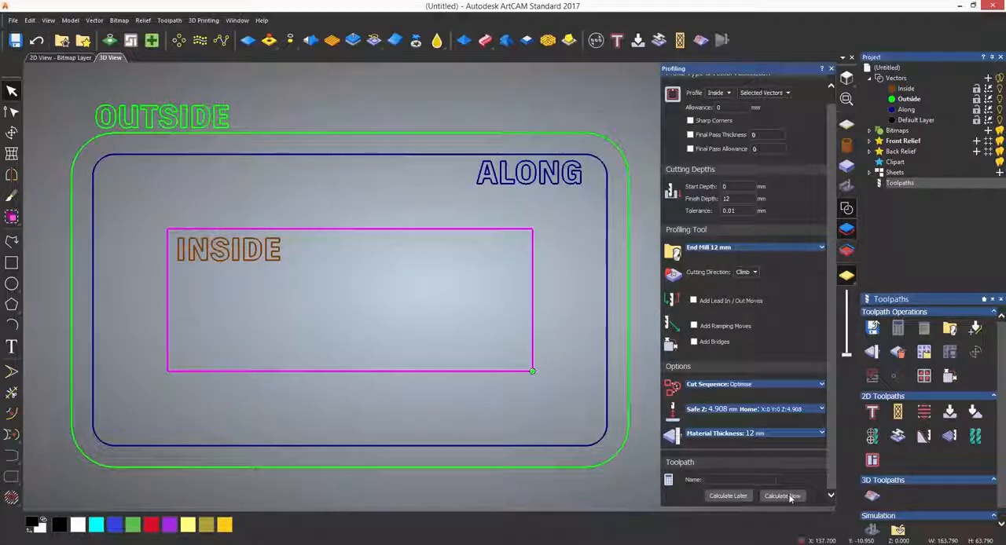
left_click(790, 495)
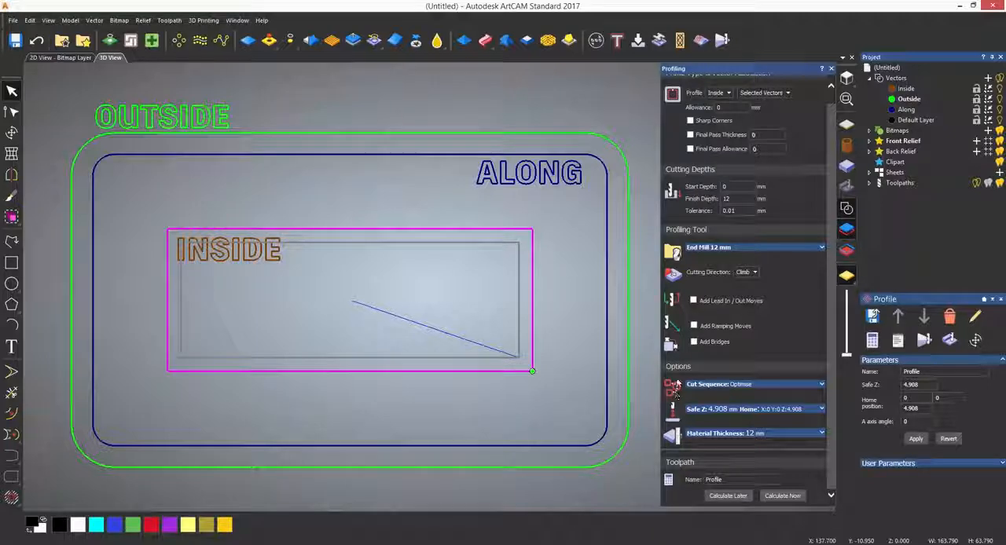
- Compare the calculated toolpath with the inner rectangle by switching the visibility of the toolpath and its tool moves on and off
left_click(978, 186)
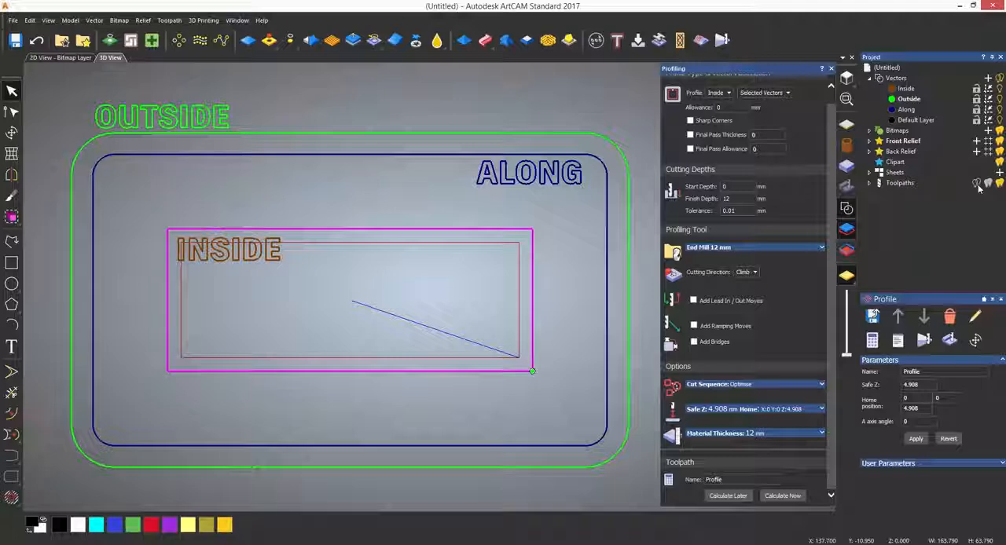
left_click(977, 186)
left_click(1000, 184)
left_click(999, 184)
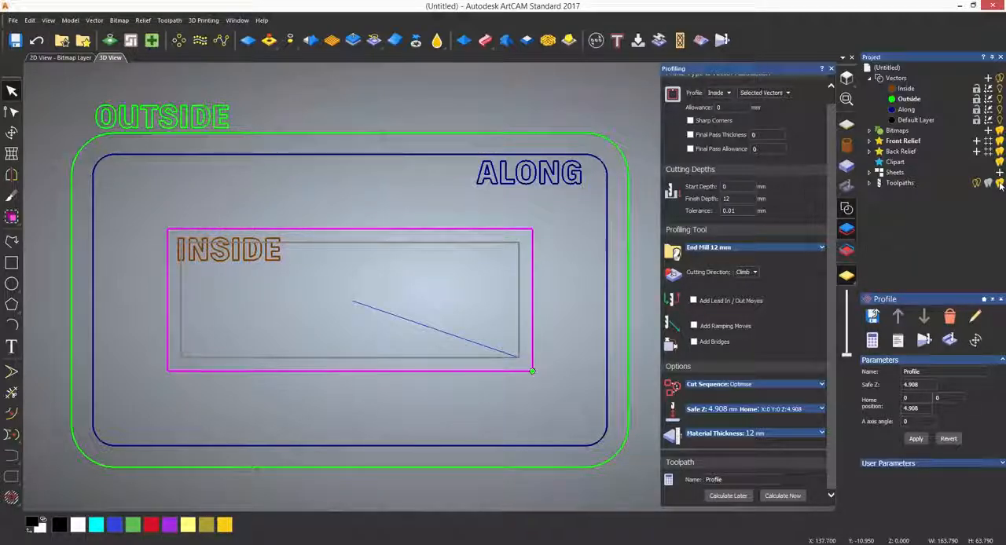
left_click(978, 186)
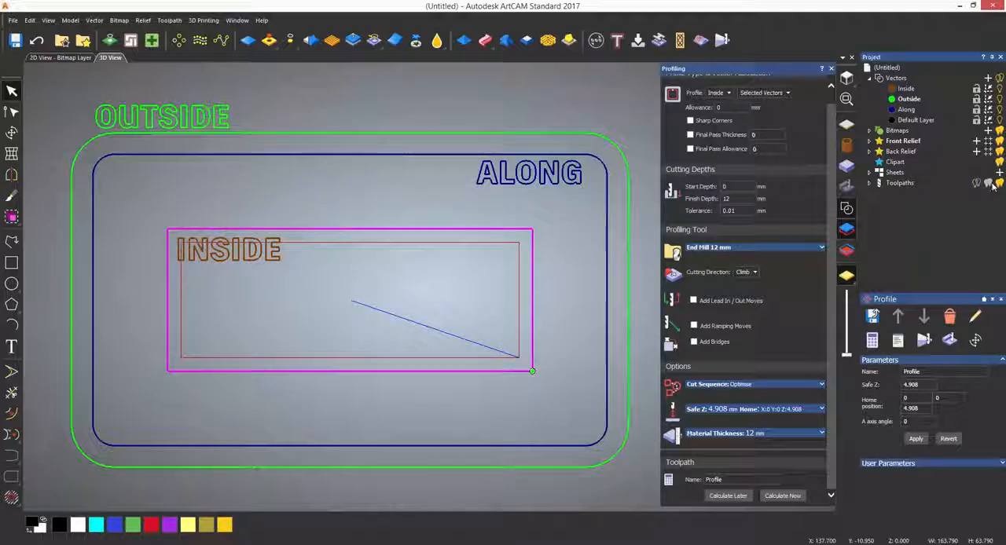
left_click(1000, 184)
left_click(1000, 184)
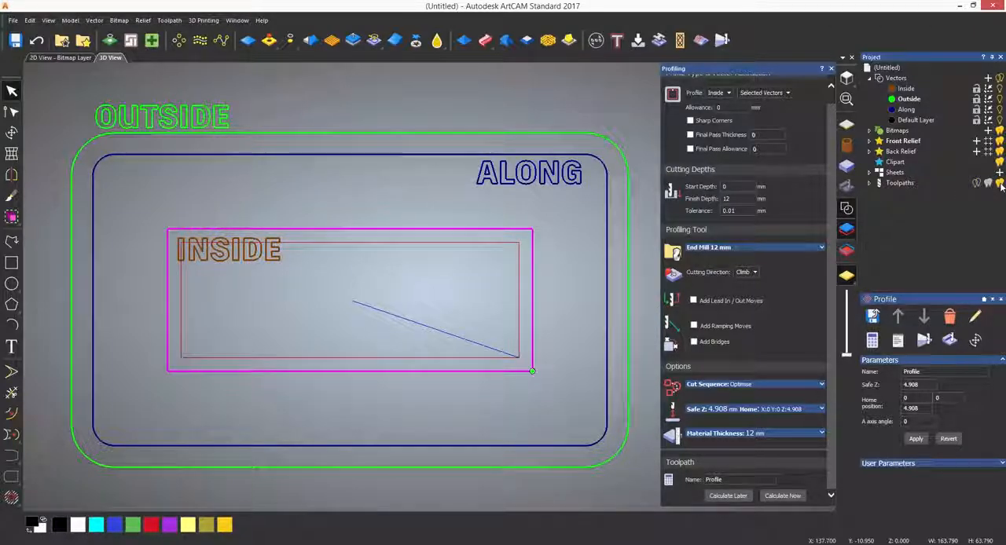
left_click(1000, 184)
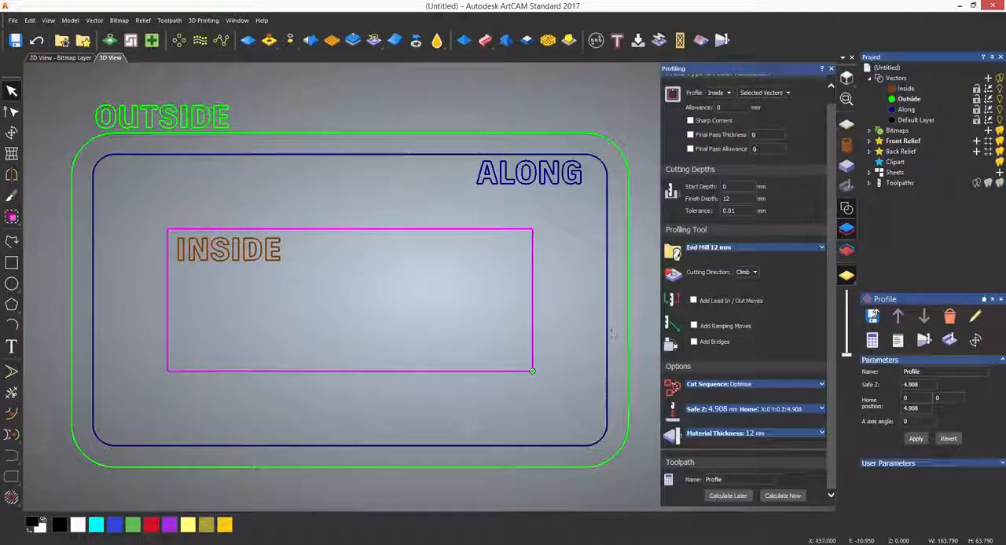
- Examine the toolpath's depth below the rectangle from an angled view, then return to the view from above
left_click_drag(461, 409, 507, 252)
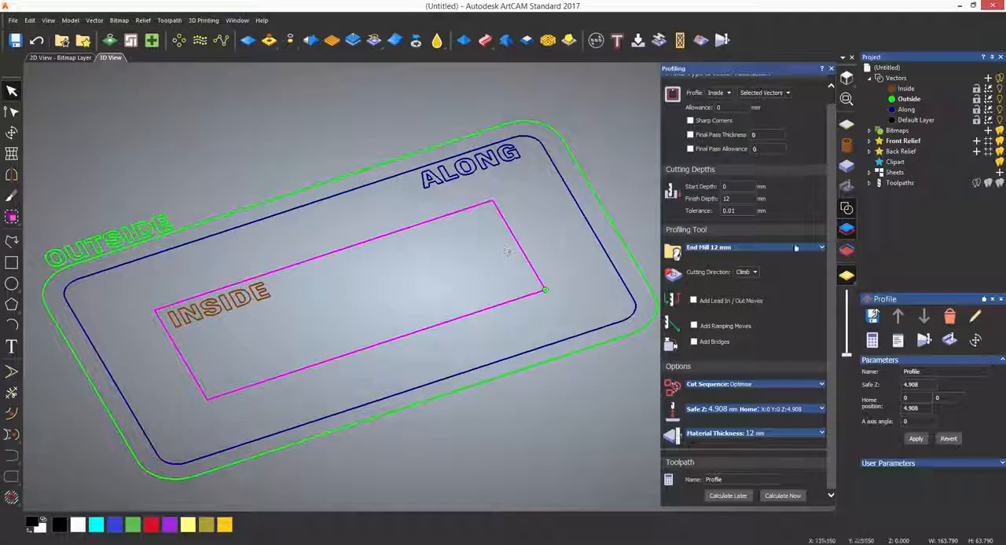
left_click(999, 184)
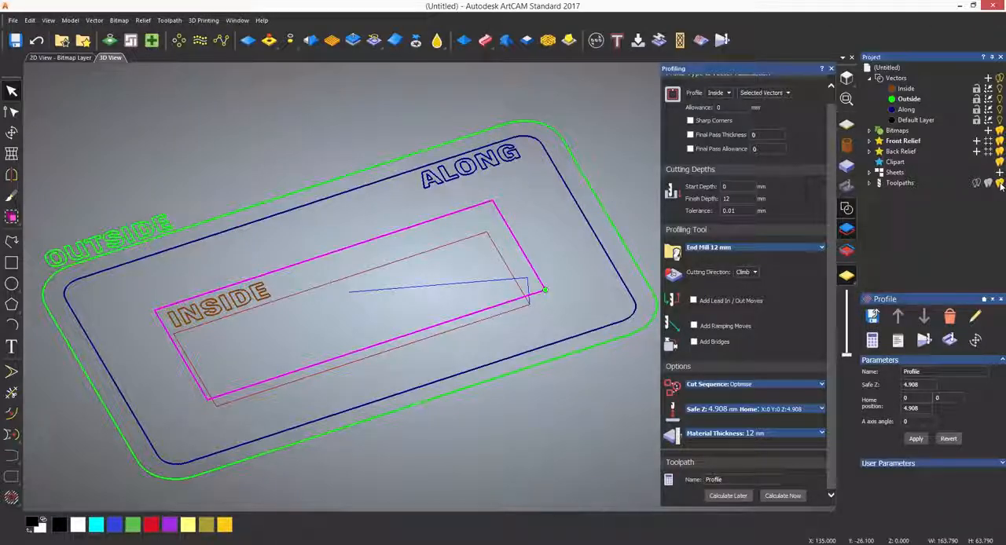
left_click(978, 184)
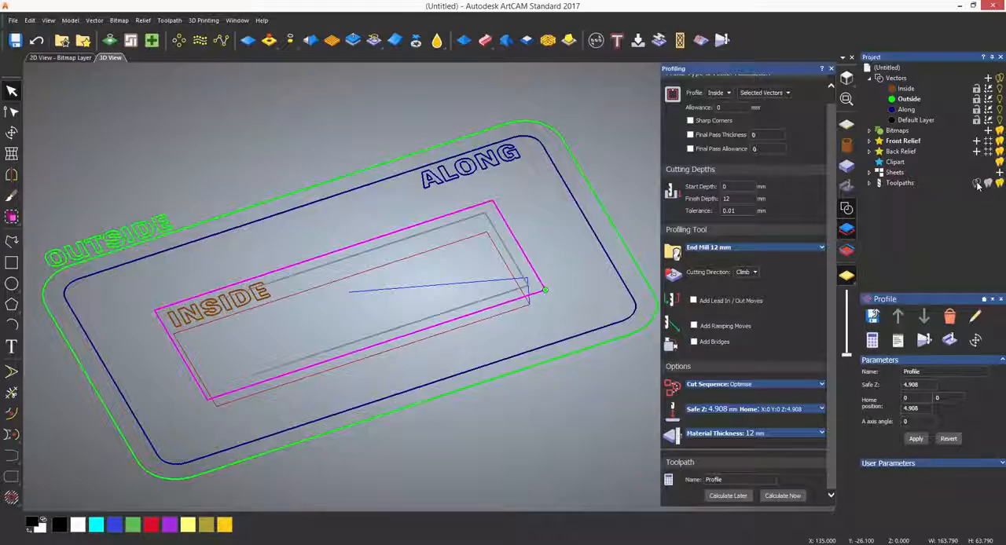
left_click(977, 184)
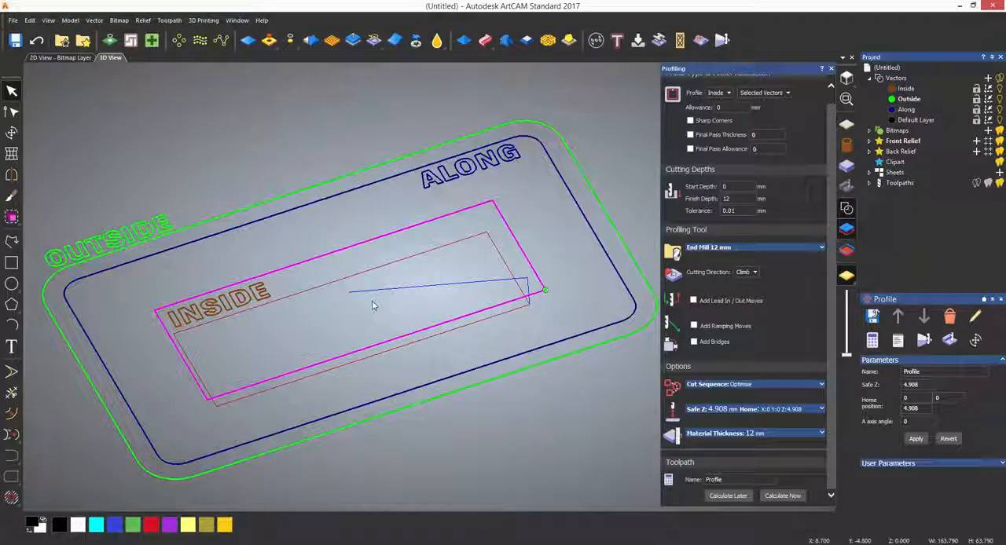
left_click(846, 78)
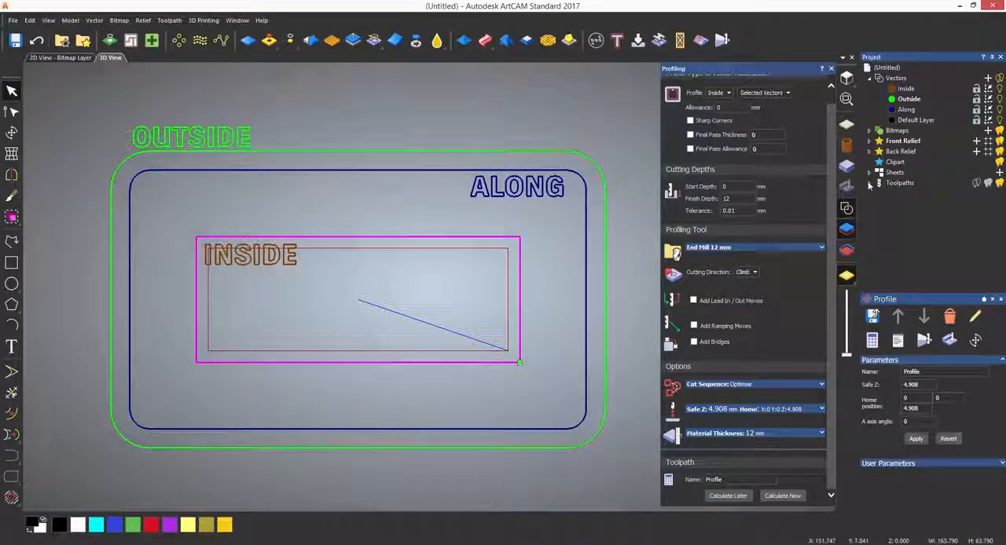
- Simulate the inside profile toolpath on the whole model at Standard resolution and show the vectors over the result
left_click(869, 183)
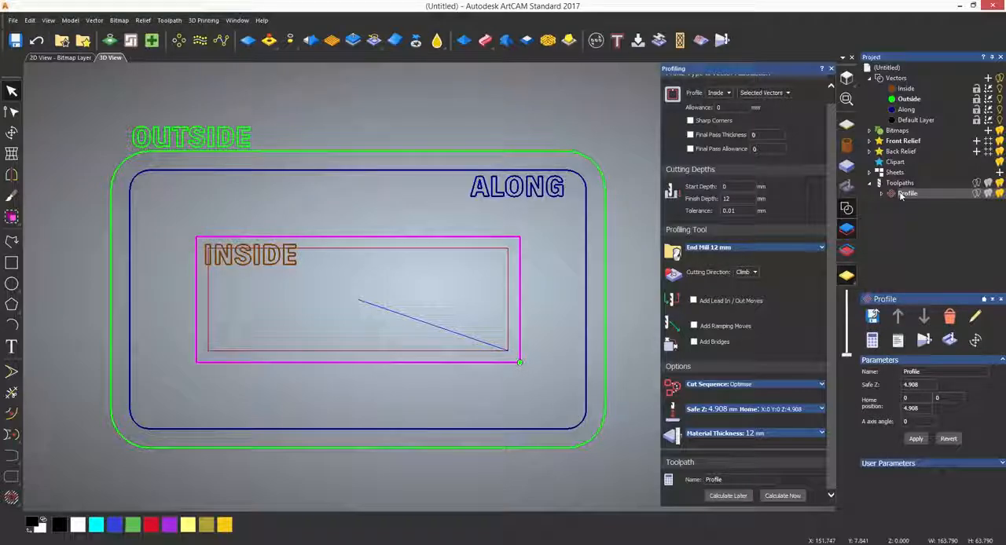
right_click(901, 196)
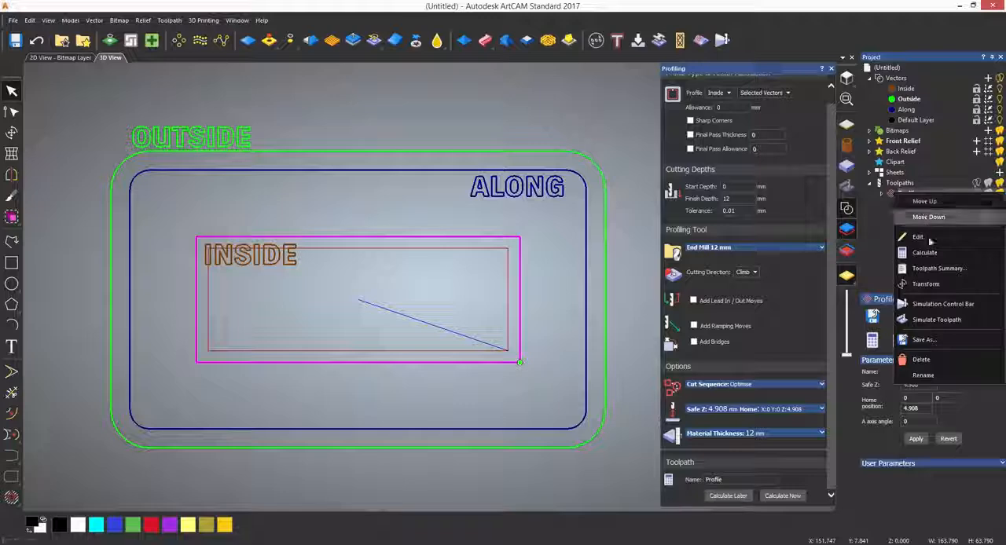
left_click(934, 321)
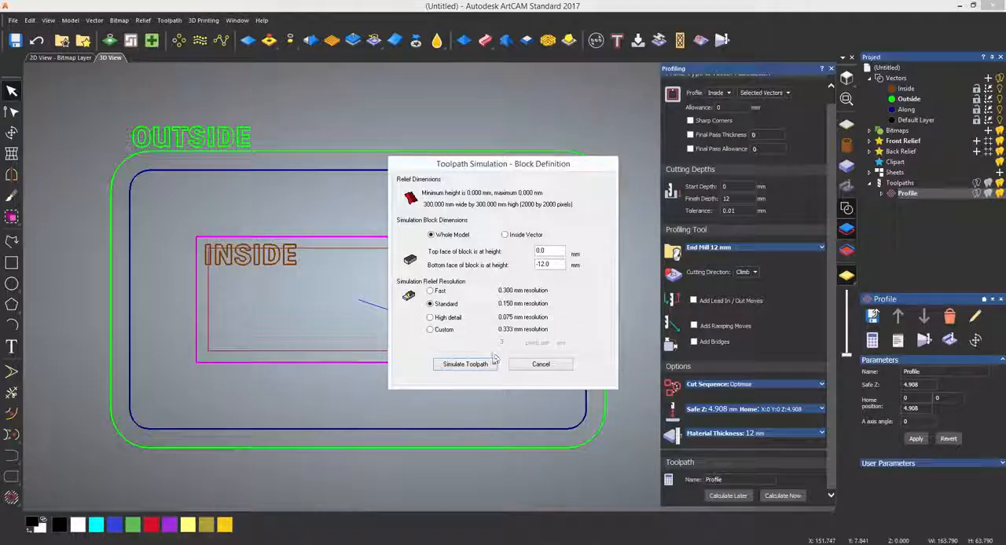
left_click(465, 364)
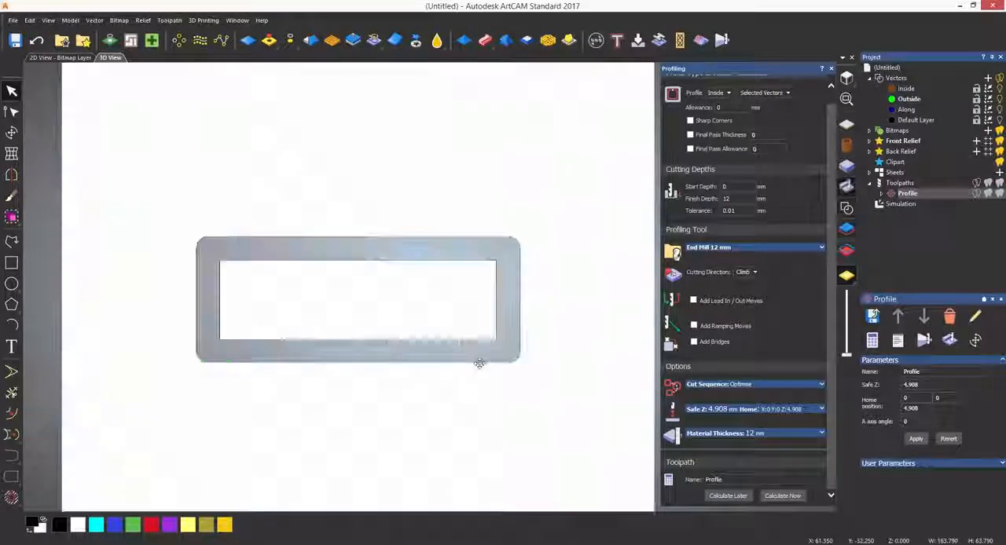
left_click(846, 208)
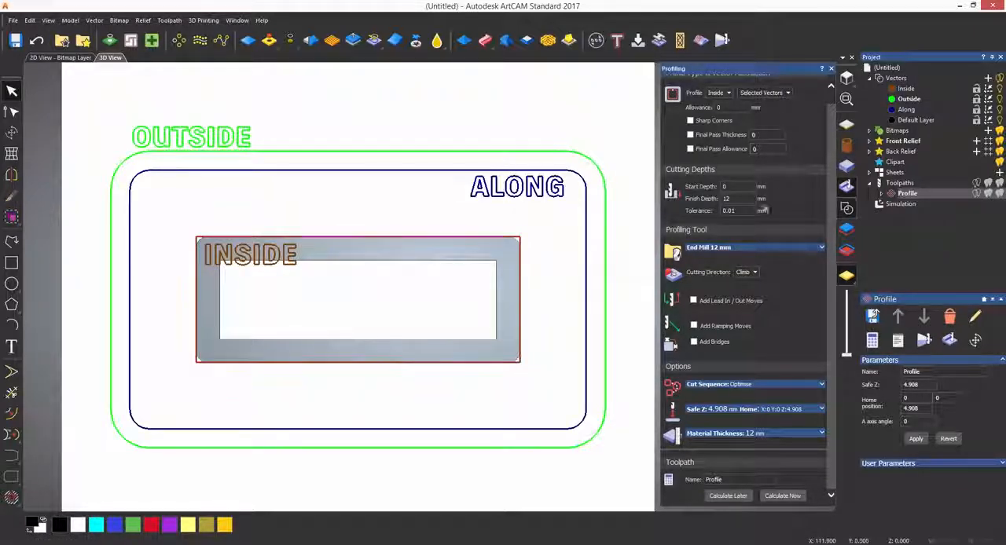
- Finish the inside profile setup and rename its toolpath to Inside
left_click(831, 69)
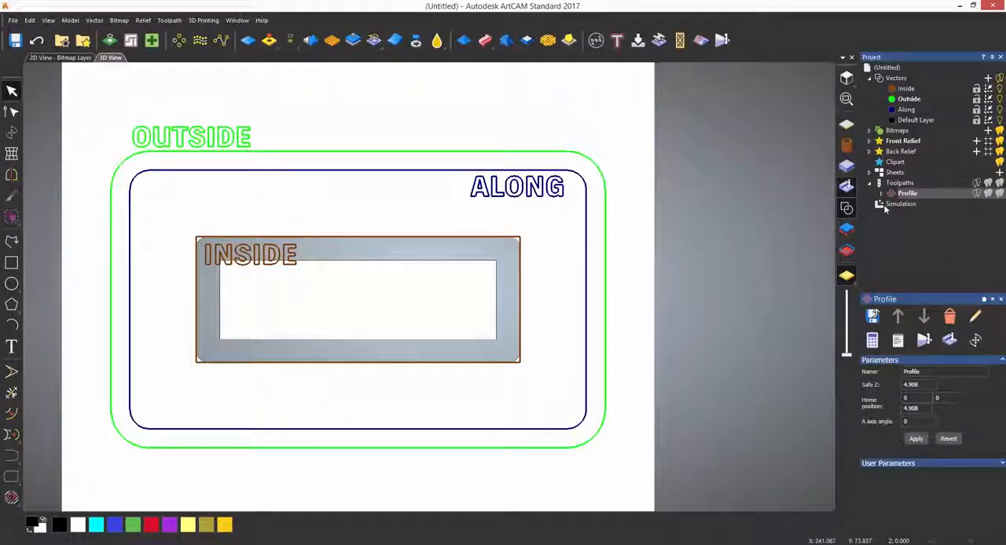
left_click(892, 183)
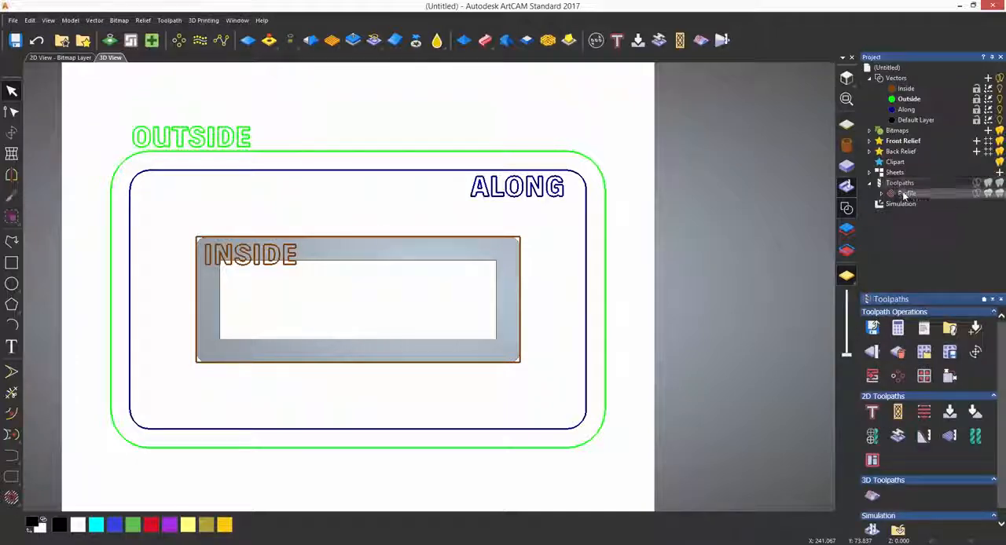
right_click(898, 193)
left_click(915, 376)
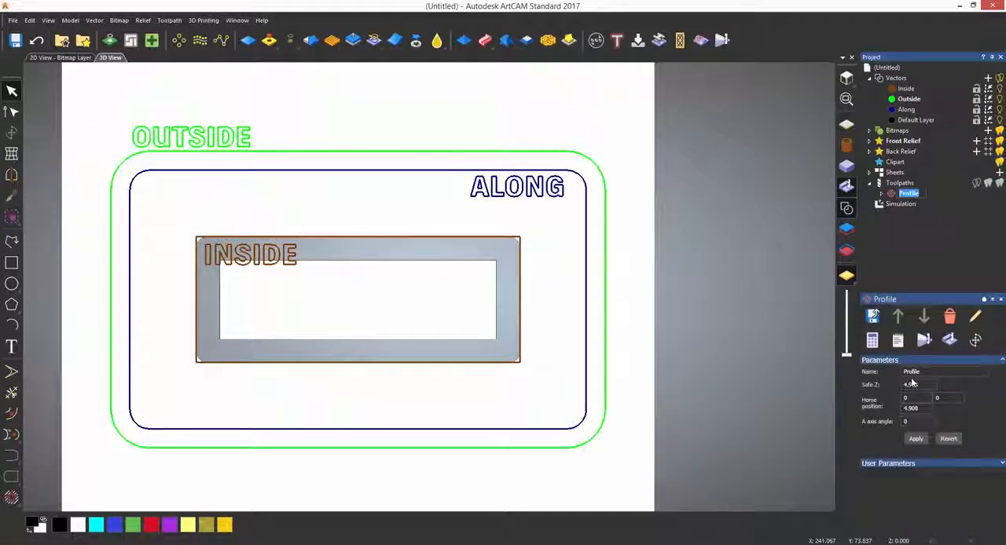
type("Inside")
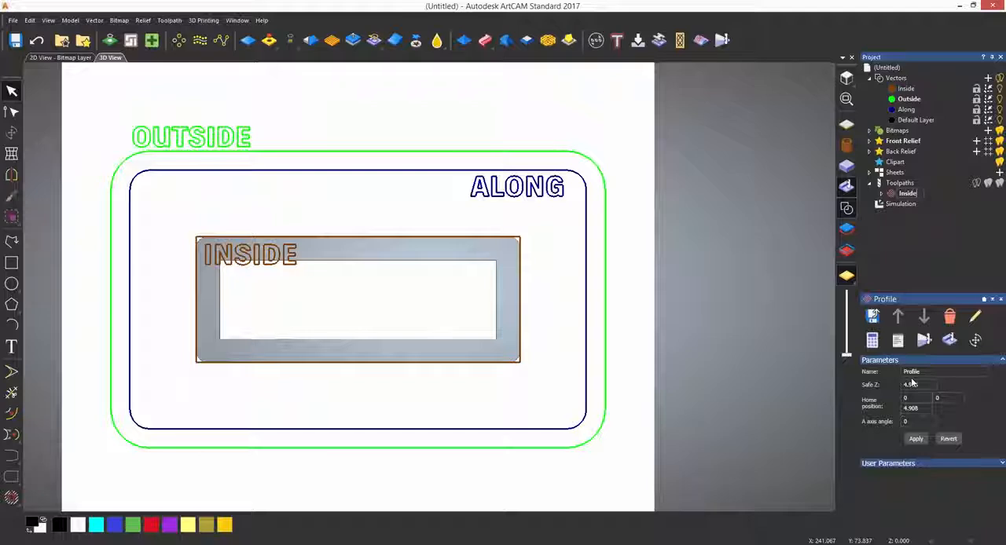
key("Return")
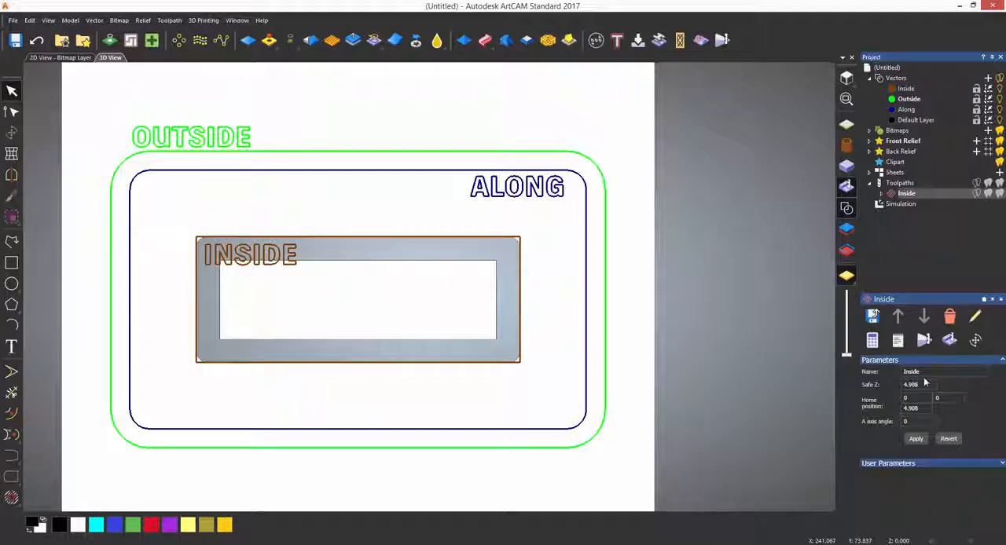
- Start a profile toolpath along the middle rounded rectangle with a finish depth of 1 mm
left_click(904, 184)
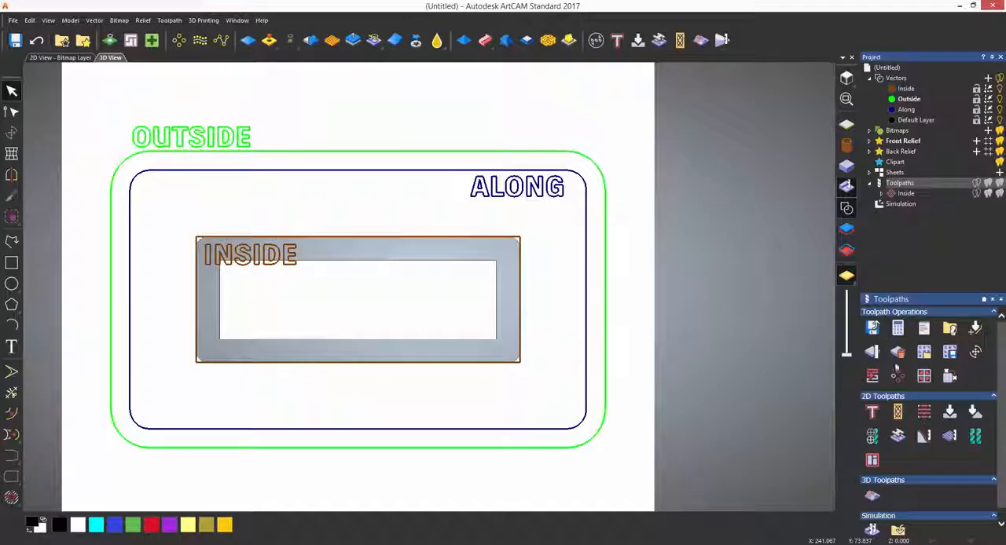
left_click(872, 412)
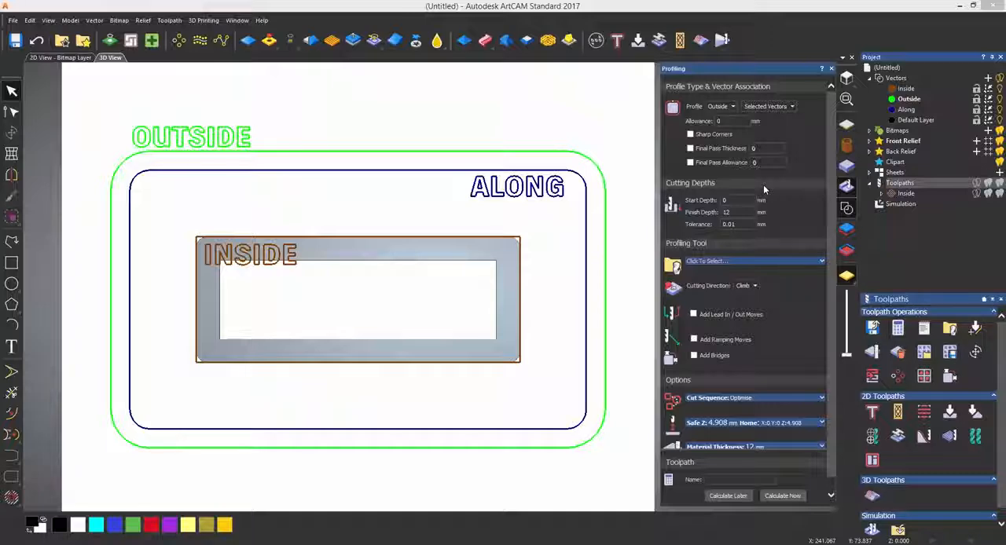
left_click(721, 108)
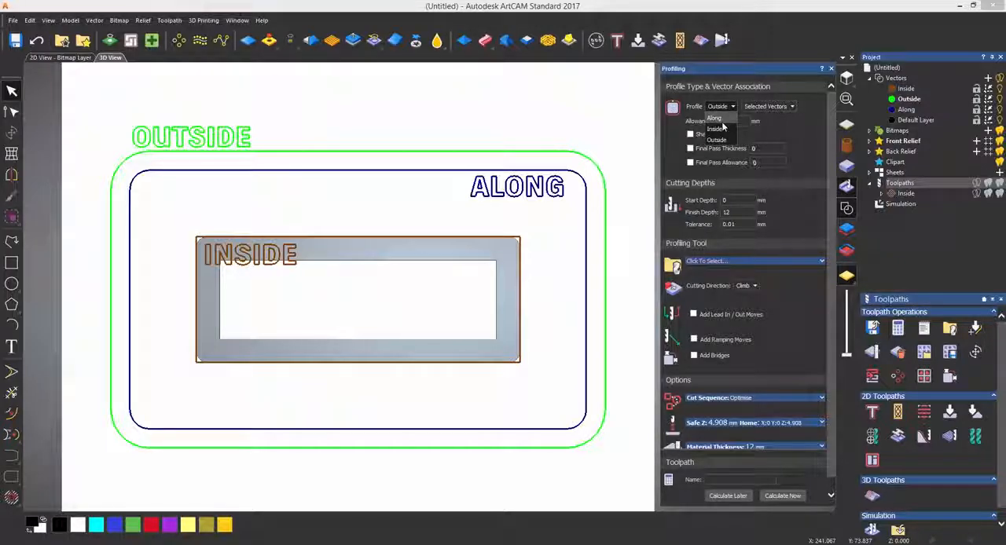
left_click(714, 118)
left_click(587, 199)
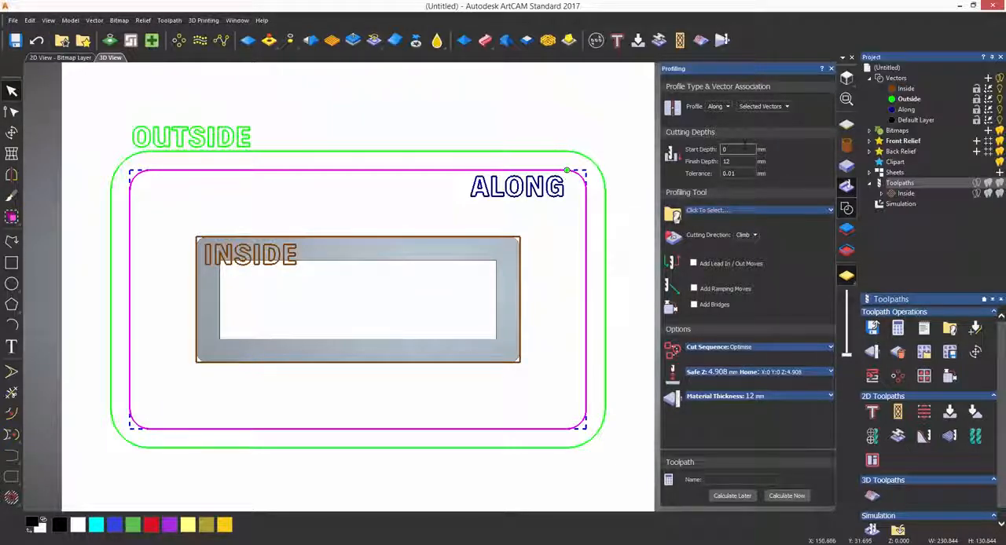
left_click_drag(737, 162, 668, 167)
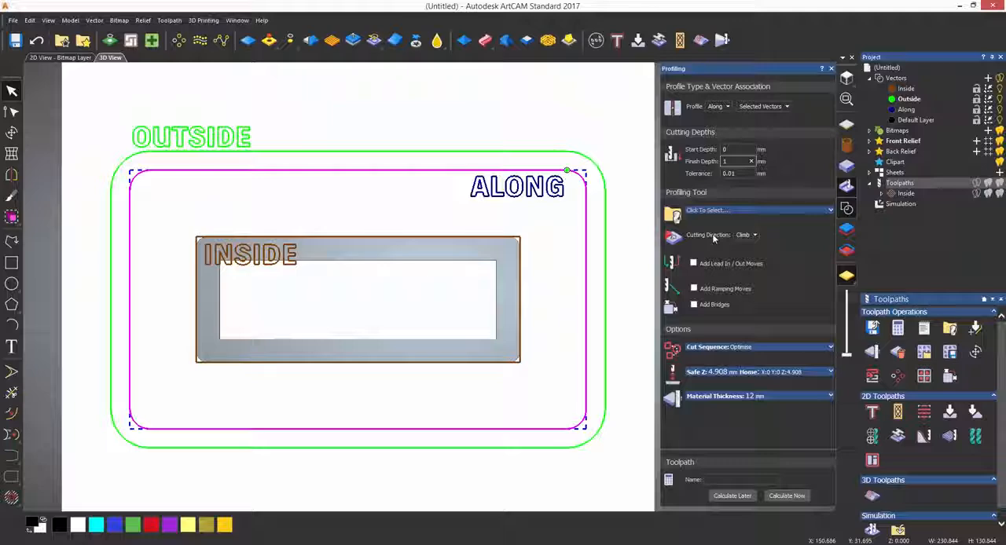
- Assign the Ball Nose 3 mm tool to the along profile and calculate the toolpath
left_click(705, 213)
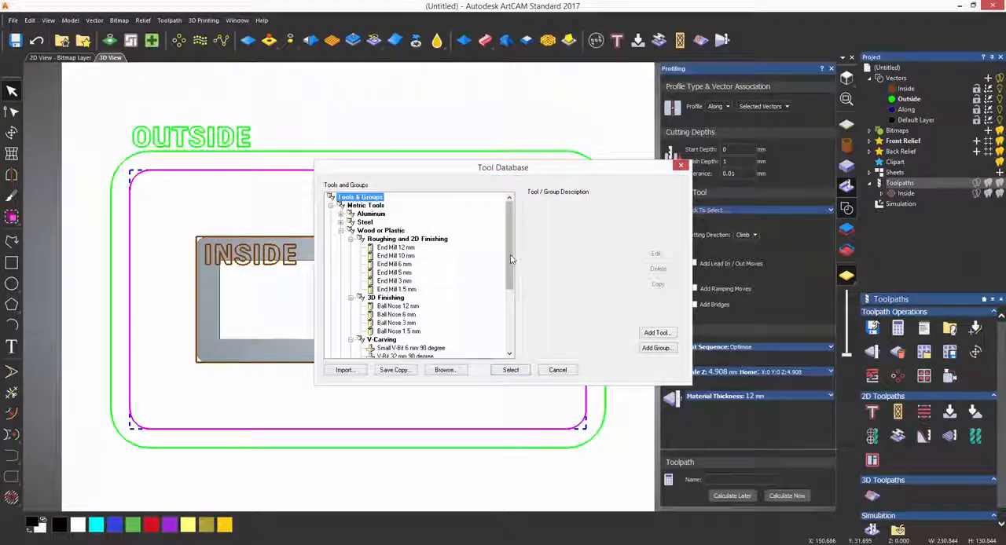
scroll(512, 299, "down", 2)
scroll(513, 299, "down", 1)
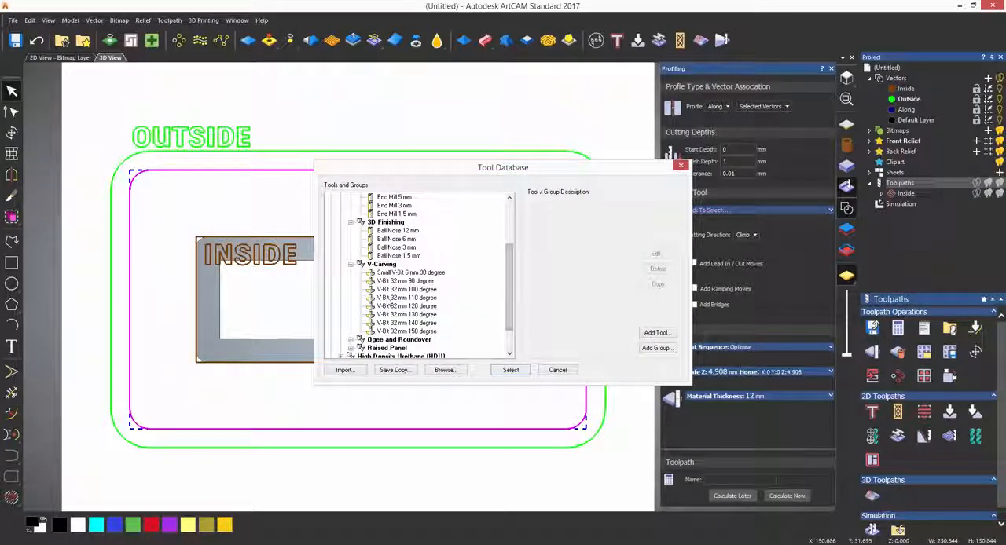
left_click(396, 247)
left_click(509, 370)
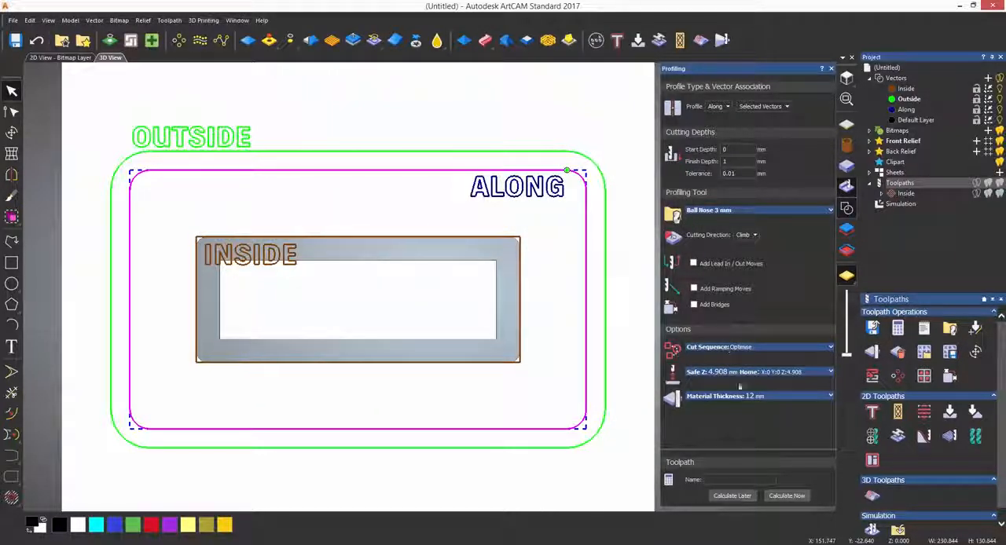
left_click(781, 497)
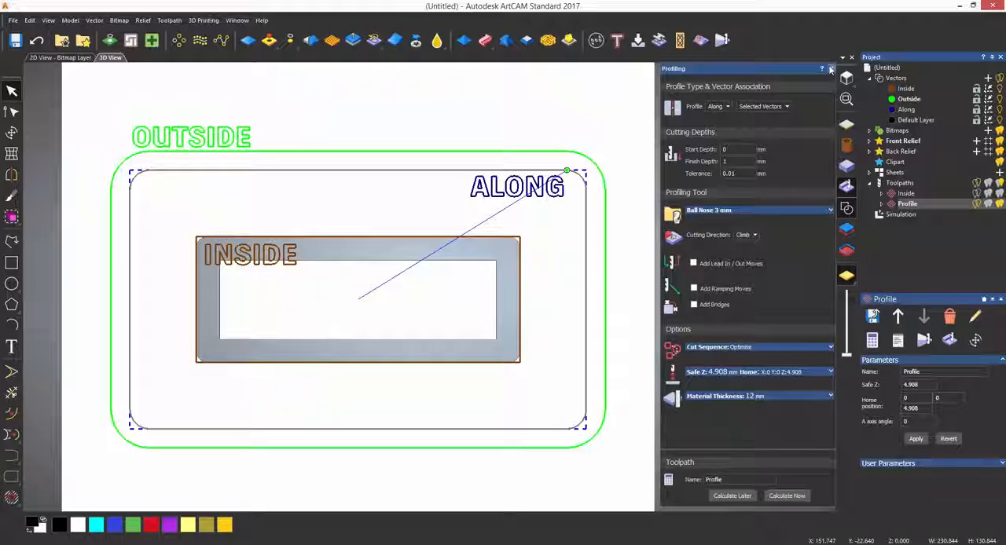
- Simulate the new along-profile toolpath and rename it to Along
right_click(902, 207)
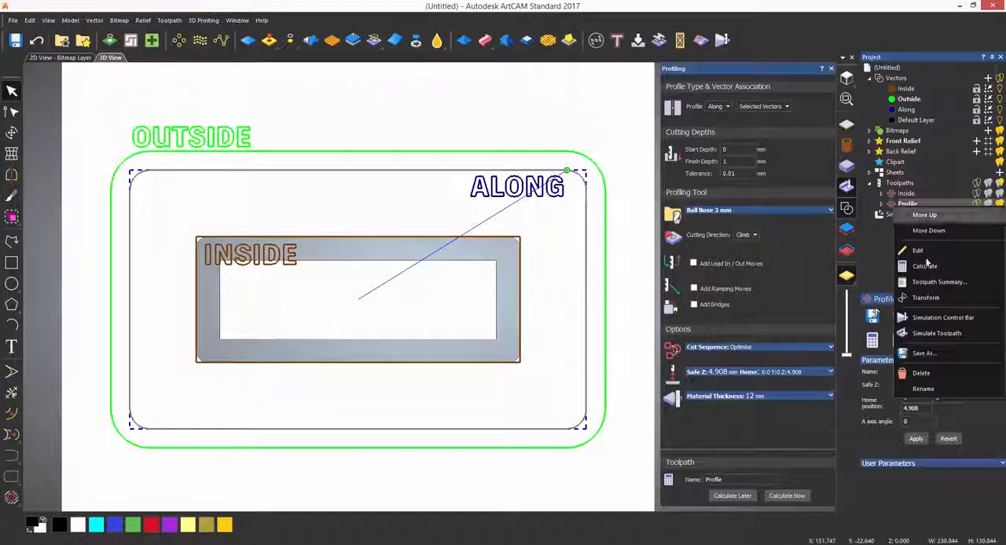
left_click(935, 333)
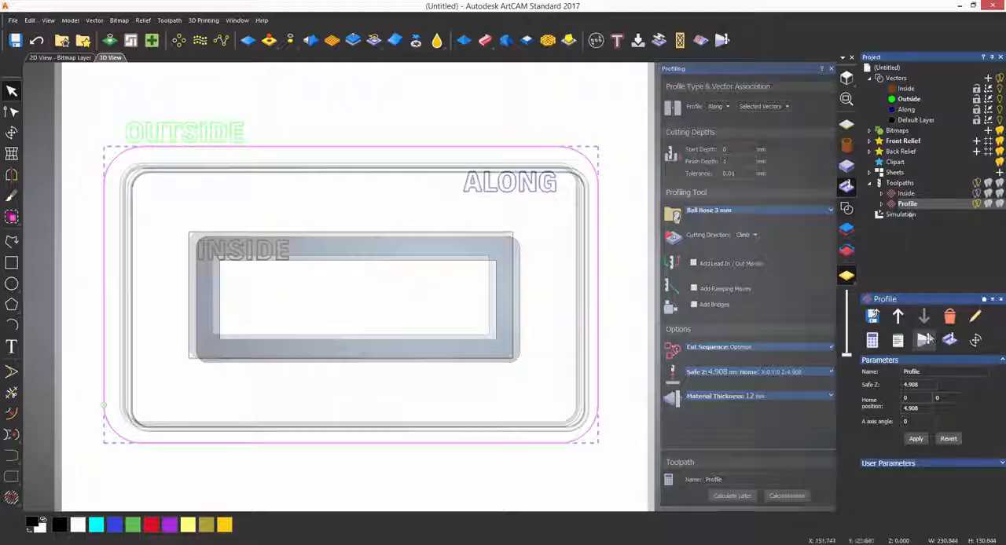
type("Along")
key("Return")
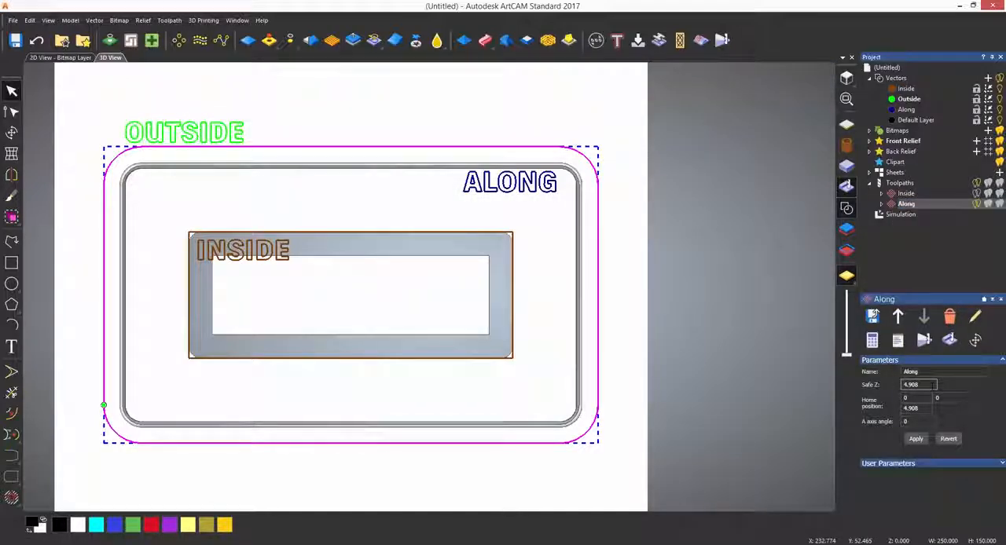
- Create an outside profile toolpath on the outer rounded rectangle with the End Mill 12 mm and calculate it
left_click(899, 183)
left_click(872, 412)
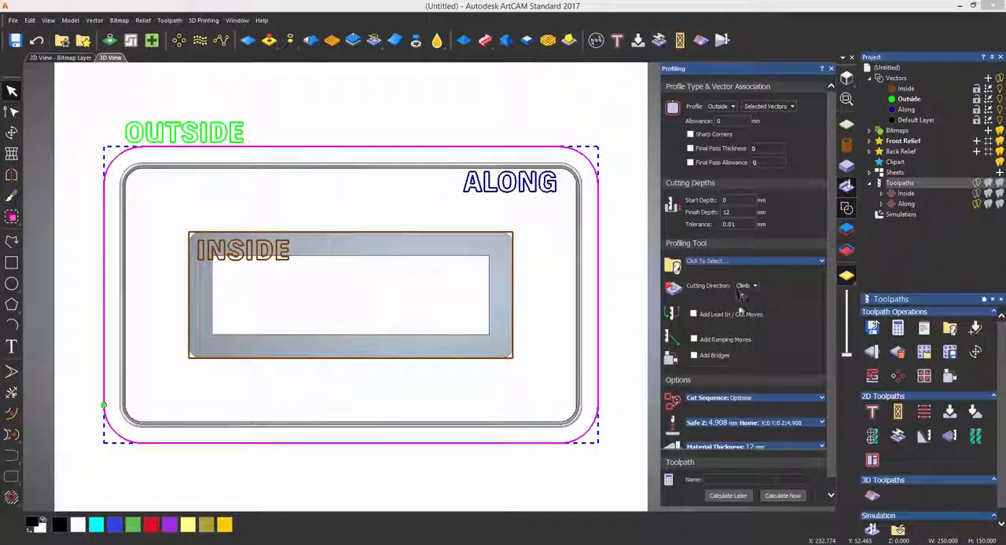
left_click(727, 262)
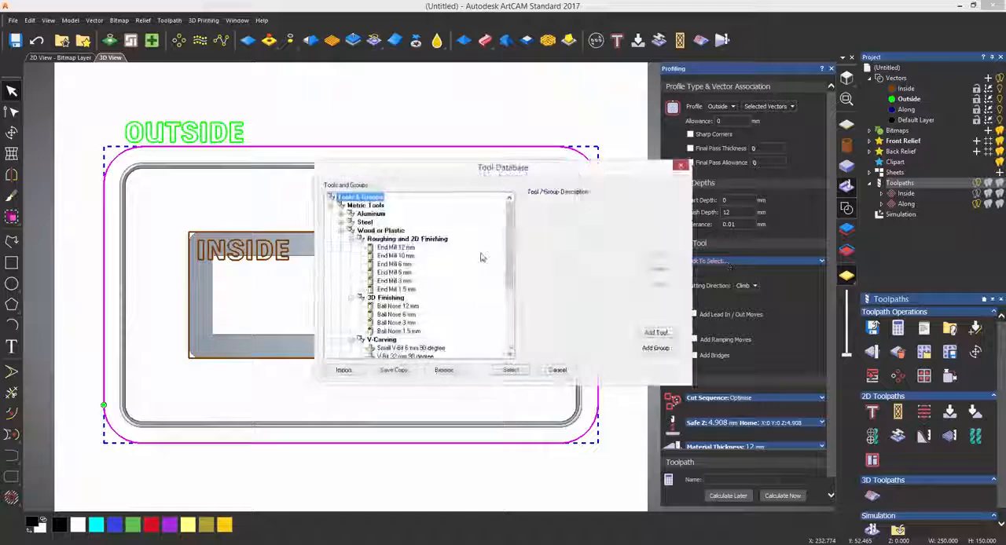
double_click(414, 256)
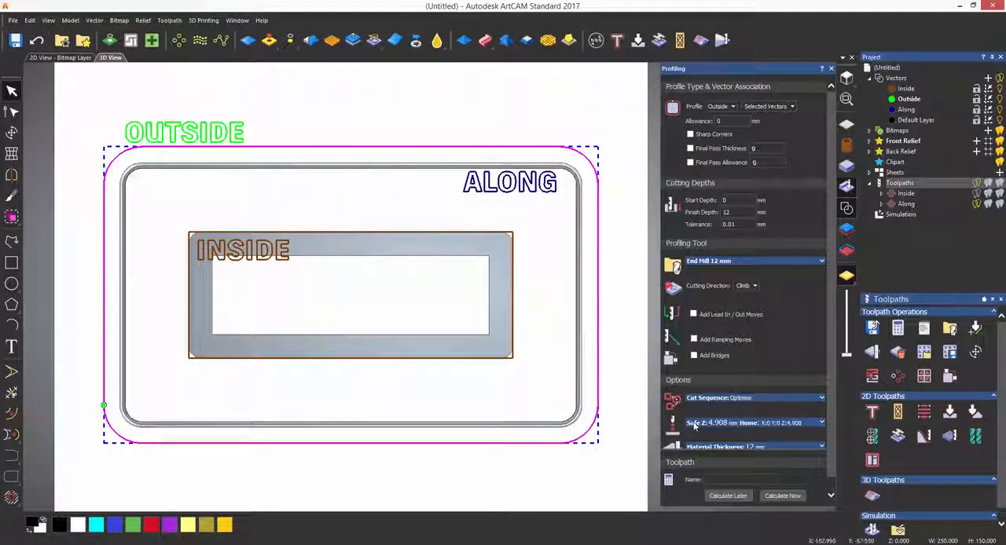
left_click(782, 496)
- Rename the newly calculated outer profile toolpath to Outside and simulate it
right_click(902, 216)
left_click(918, 395)
type("Outside")
key("Return")
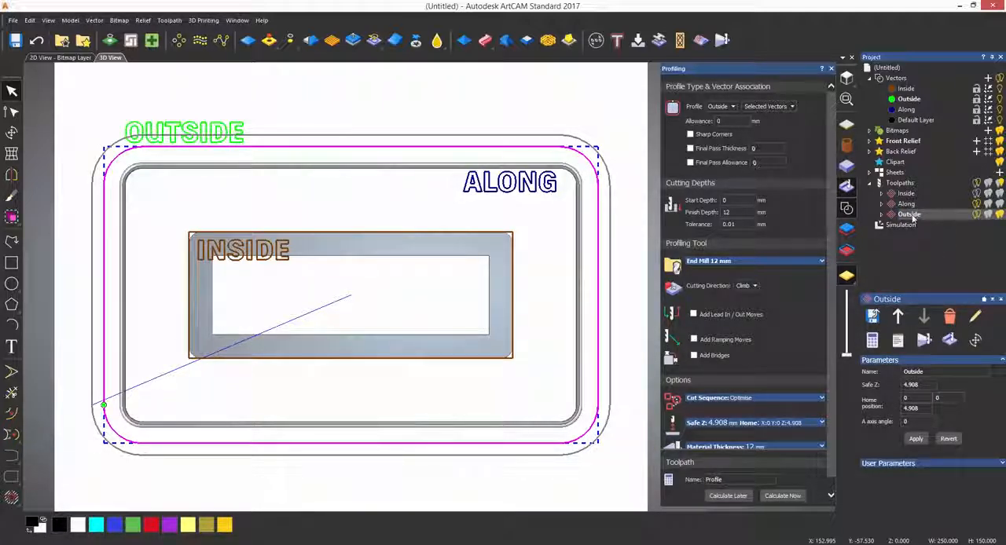
right_click(904, 215)
left_click(936, 341)
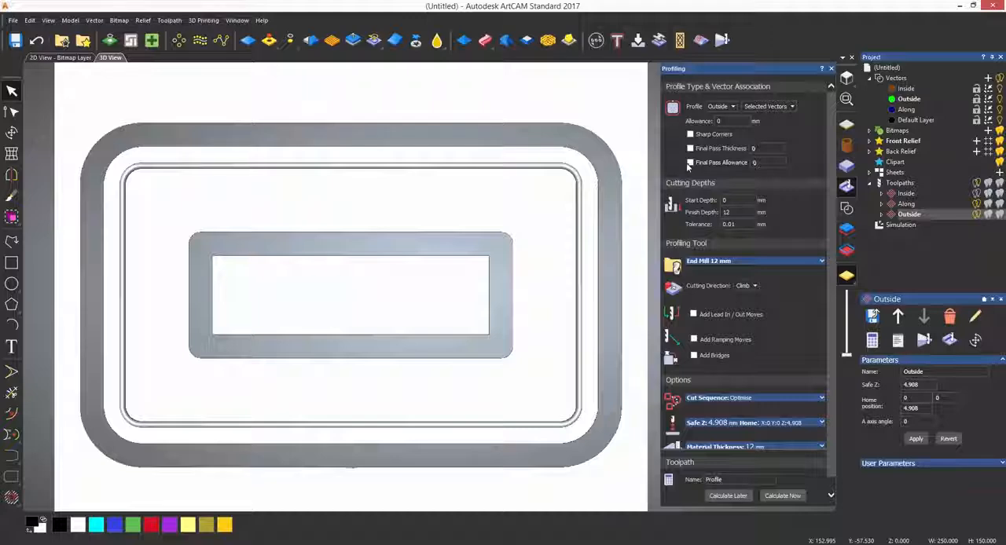
- Add linear lead in and lead out moves with a distance of 25 to the outside profile and calculate it
left_click(694, 315)
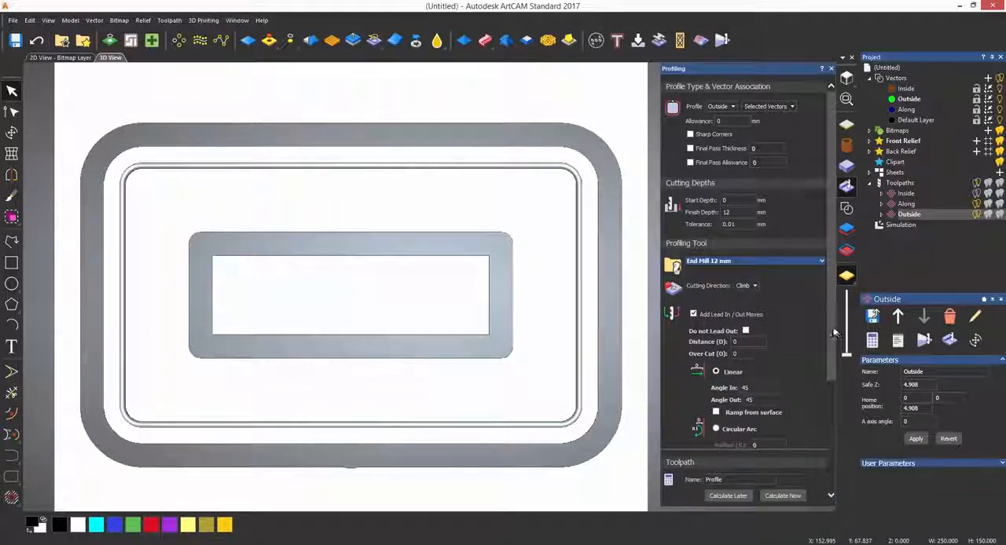
scroll(828, 330, "down", 2)
scroll(834, 367, "down", 2)
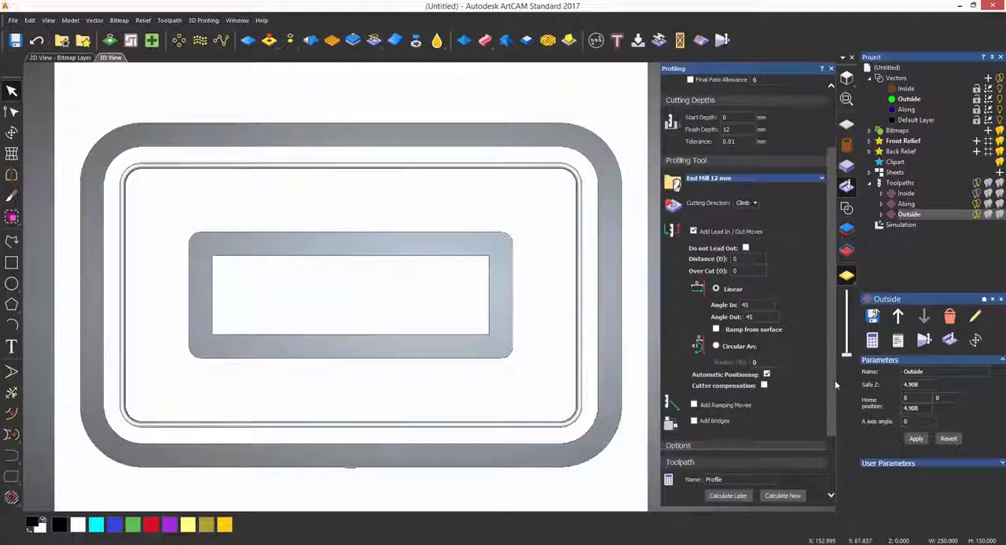
left_click_drag(837, 390, 837, 386)
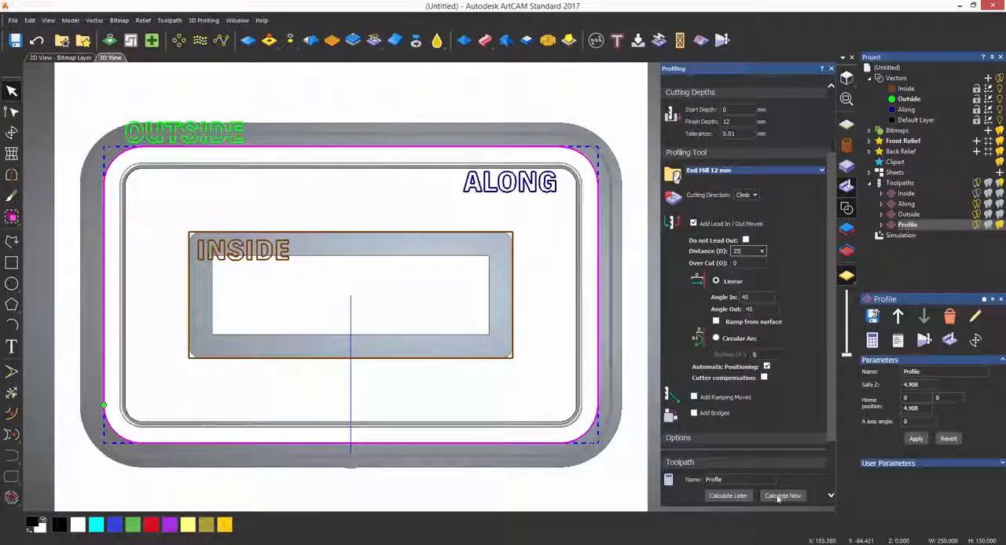
left_click(782, 496)
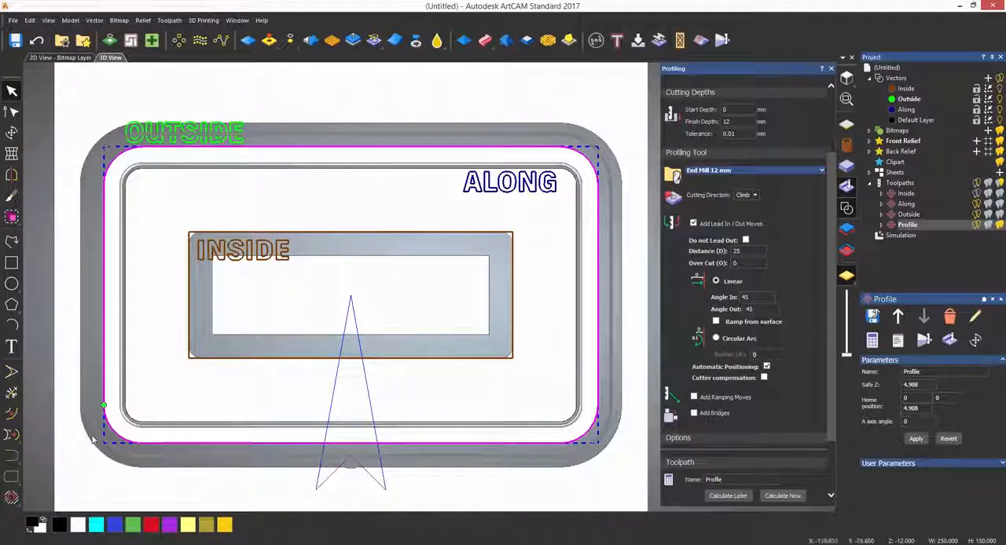
- Set the lead angle in to 30 and the angle out to 80, recalculating the toolpath after each change
type("30")
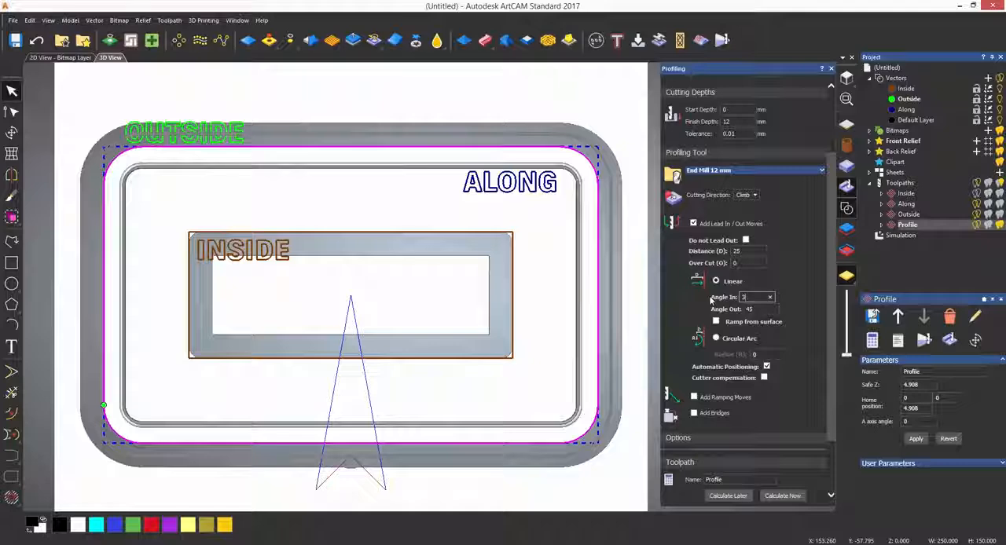
left_click(782, 496)
left_click_drag(756, 309, 715, 316)
type("90")
left_click(780, 499)
double_click(748, 309)
type("80")
left_click(778, 496)
- Switch the lead moves to a circular arc with radius 25 and use Spiral ramping moves, recalculating the toolpath
left_click(715, 338)
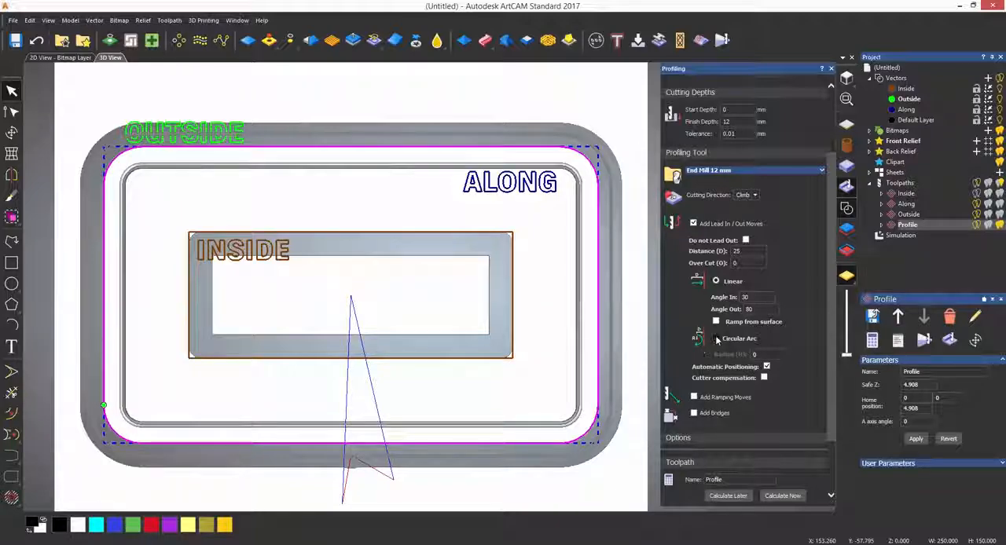
left_click(789, 496)
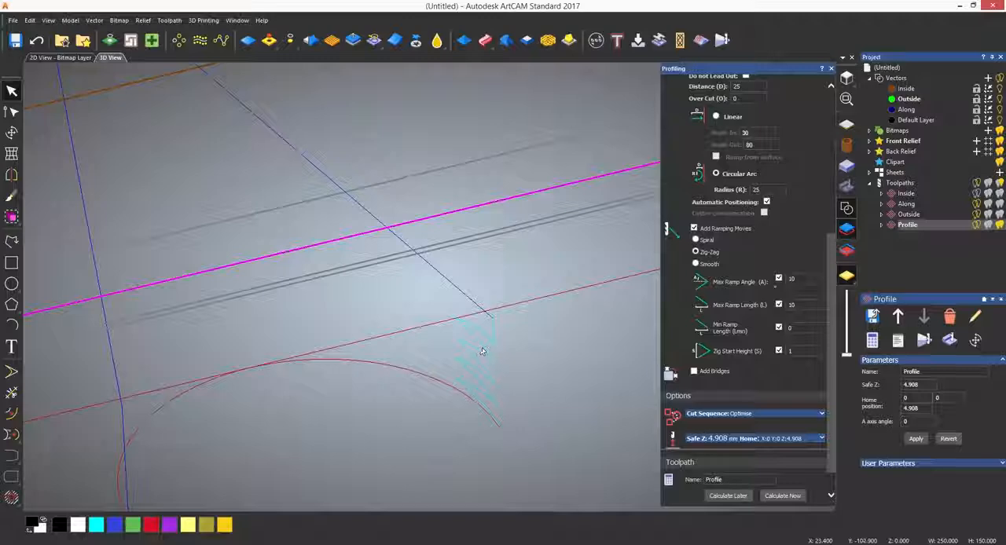
left_click(695, 240)
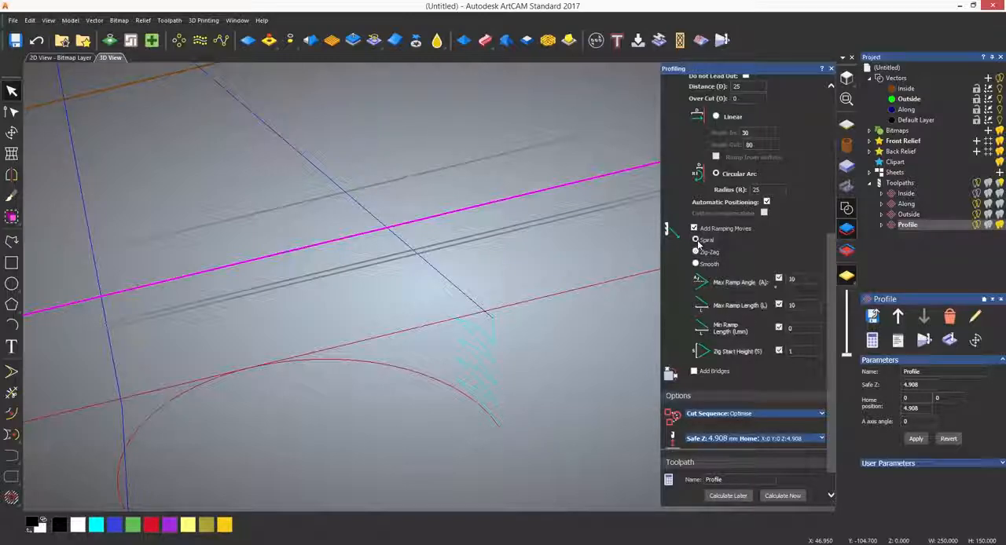
left_click(780, 496)
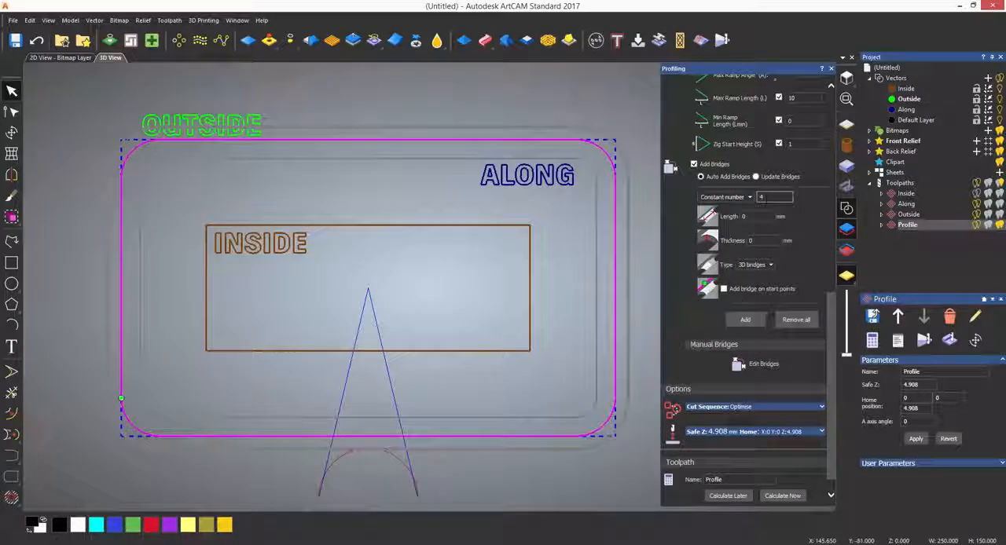
- Add a constant number of four 3D bridges to the outer rectangle, each 10 mm long and 3 mm thick
left_click_drag(752, 217, 732, 242)
type("10")
type("3")
left_click(746, 320)
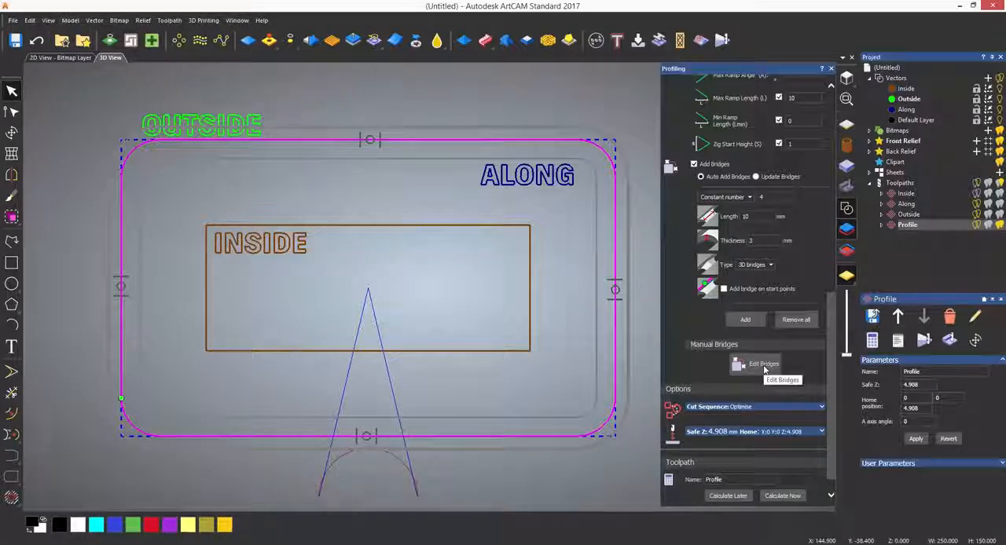
left_click(760, 265)
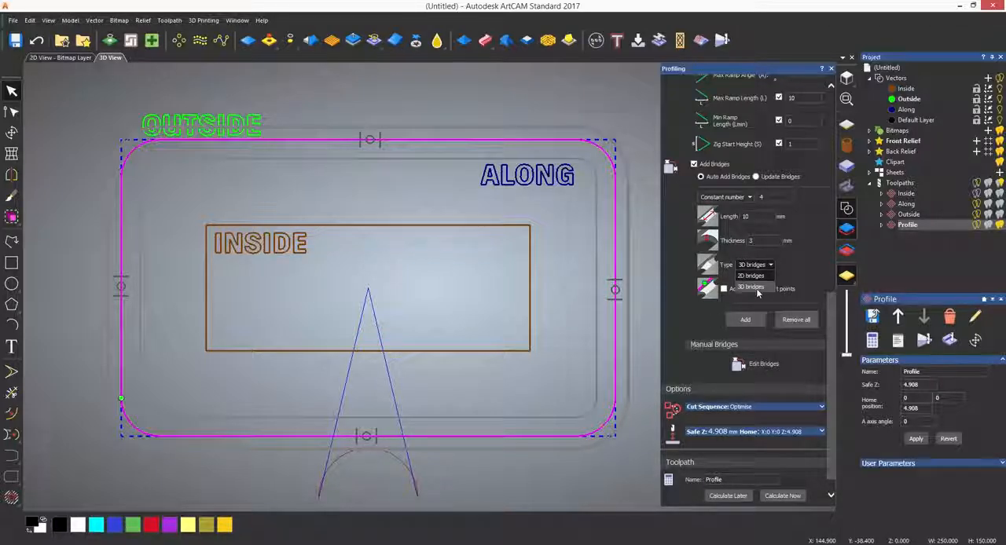
left_click(750, 287)
- Edit the bridges manually, moving the lower-edge bridge toward the left corner and the upper-edge bridge toward the right corner
left_click(759, 364)
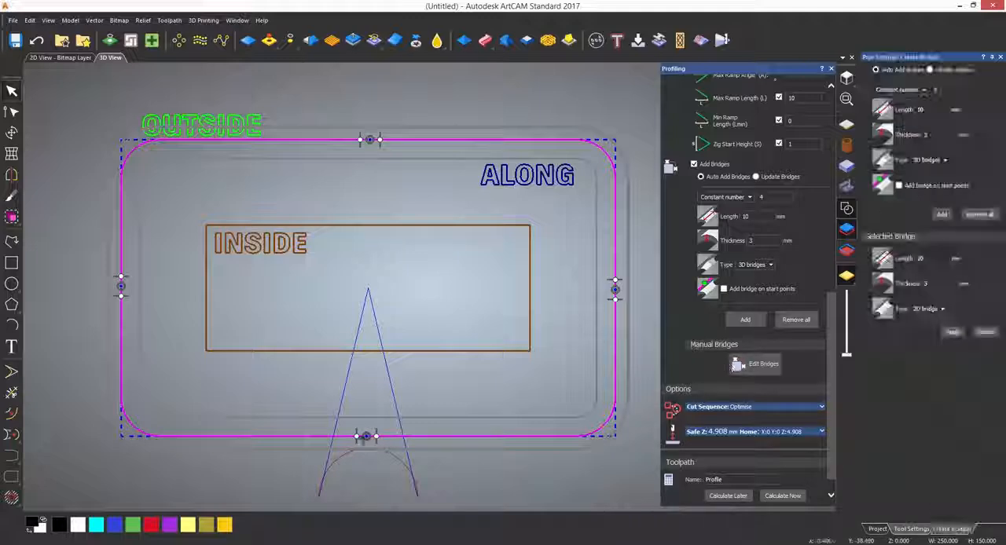
left_click_drag(365, 437, 244, 437)
left_click_drag(369, 140, 520, 140)
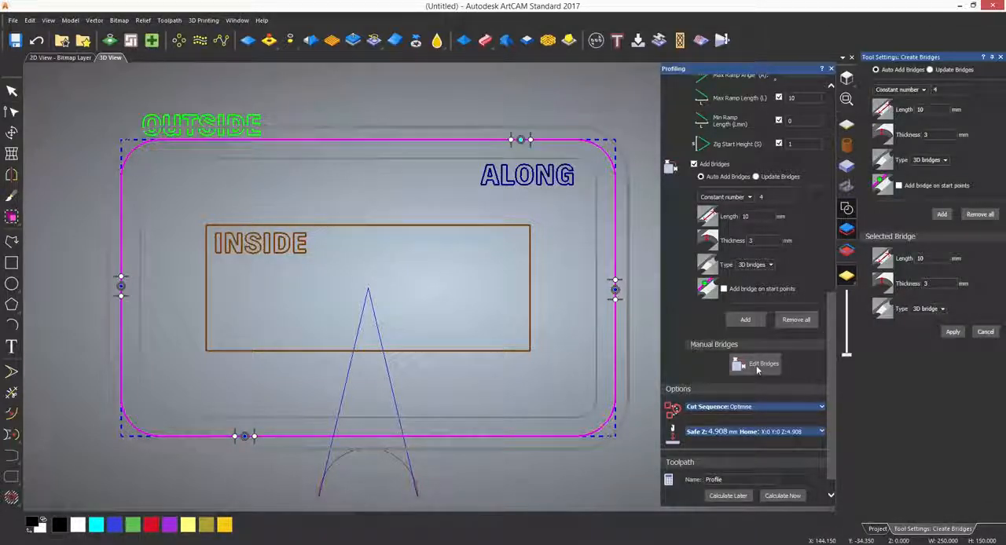
- Apply the edited bridge positions and simulate the outer Profile toolpath with its bridges
left_click(953, 332)
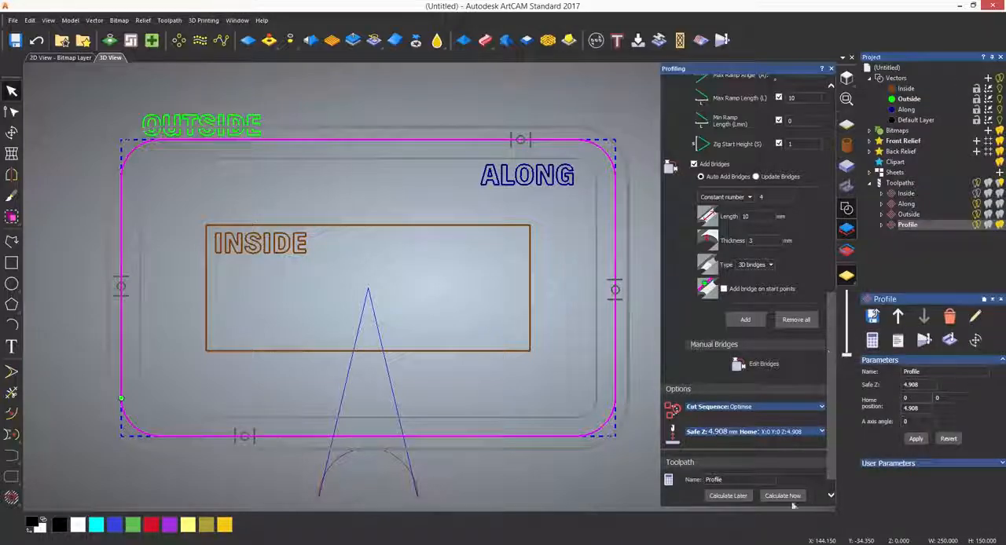
right_click(905, 172)
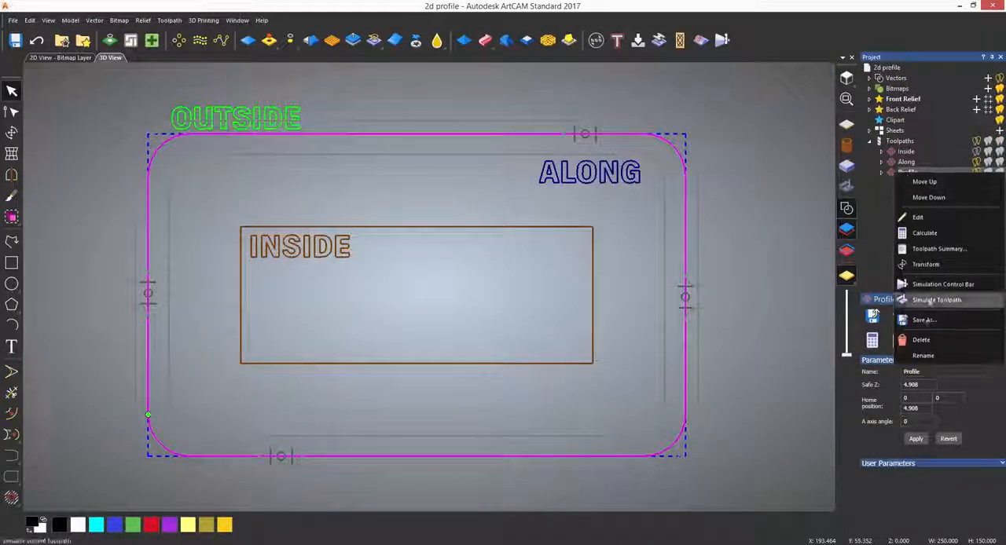
left_click(931, 299)
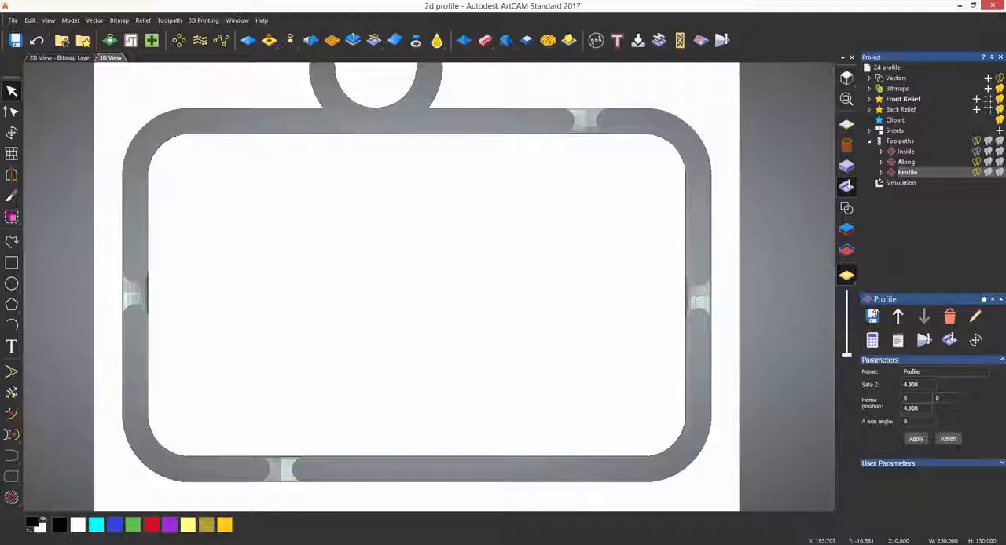
- Delete the current simulation and simulate all toolpaths together
right_click(904, 173)
left_click(920, 192)
right_click(882, 182)
left_click(918, 284)
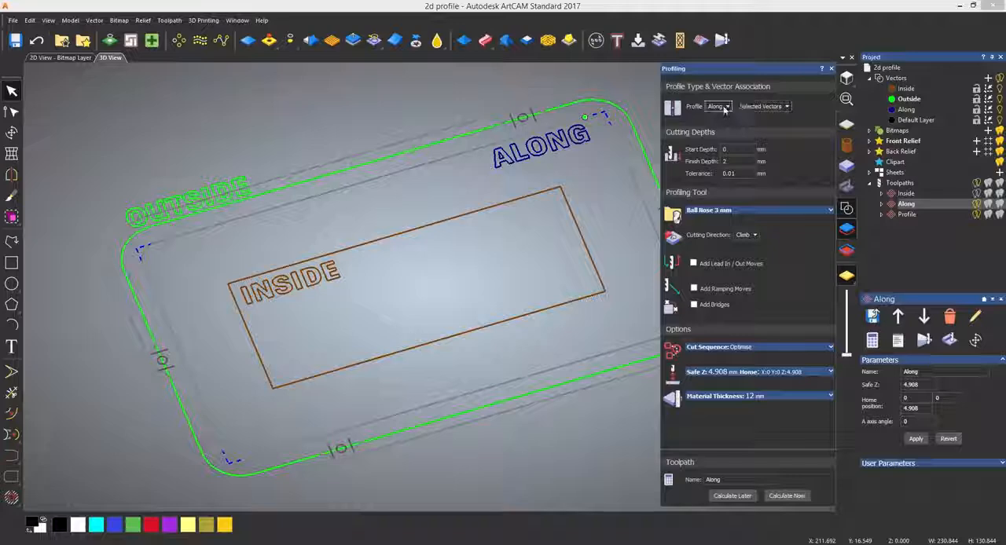
- Keep the Along profile type, associate the Along toolpath with the Along vector layer, and calculate it
left_click(723, 106)
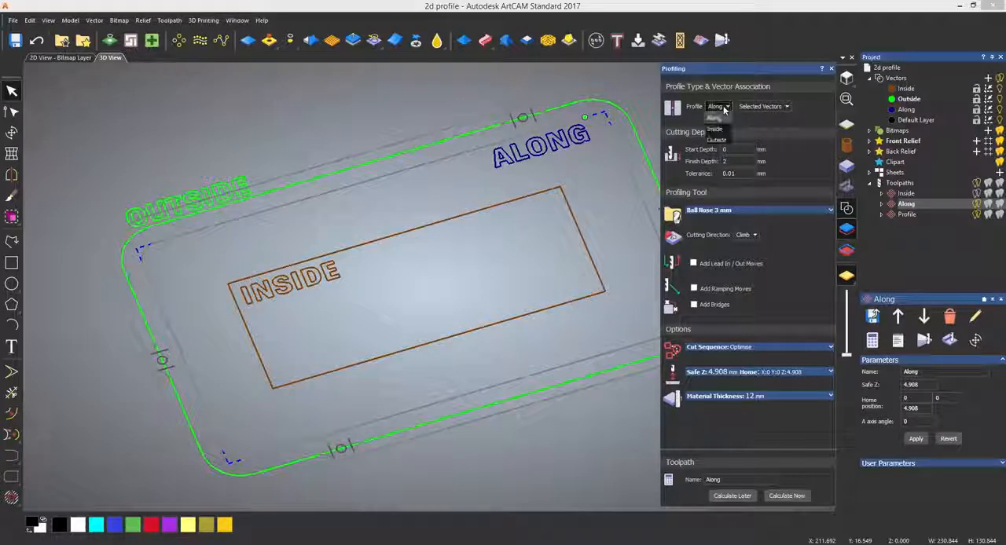
left_click(723, 107)
left_click(776, 107)
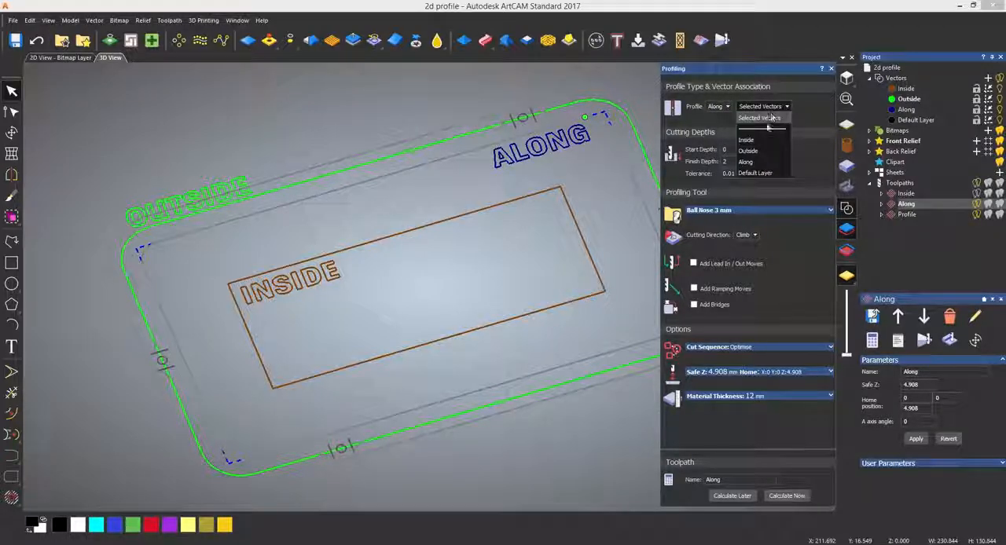
left_click(760, 163)
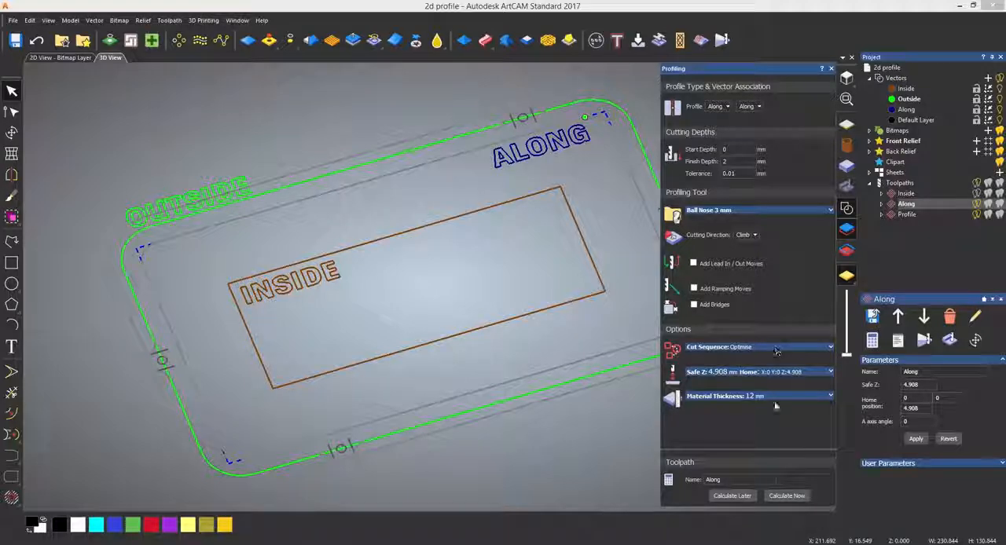
left_click(788, 495)
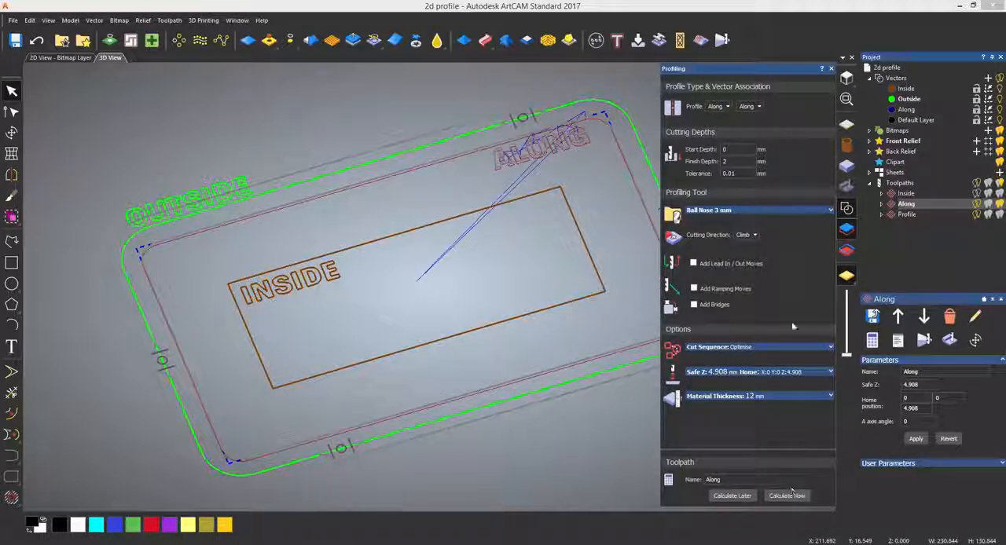
left_click(830, 69)
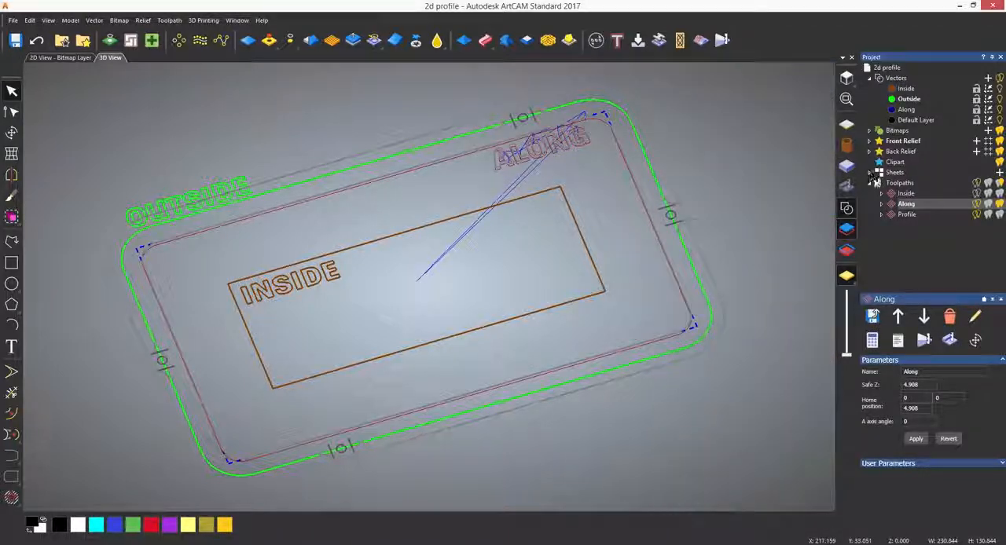
- Simulate the Along toolpath over the whole model at Standard resolution
right_click(899, 205)
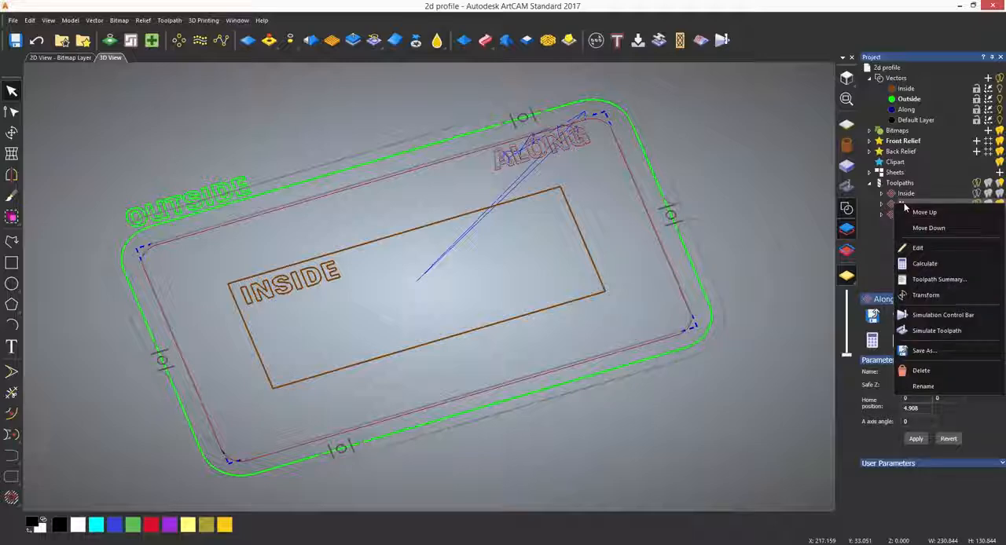
left_click(935, 330)
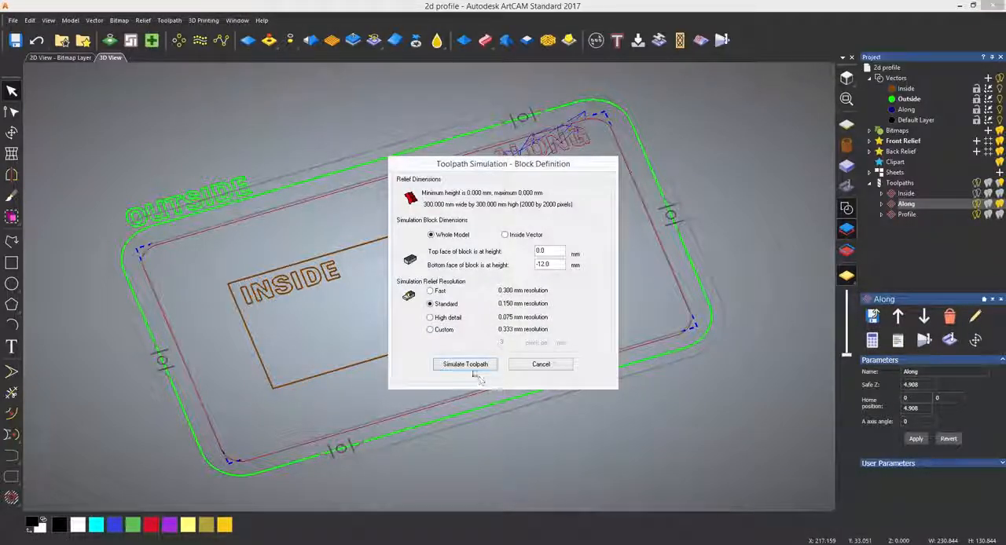
left_click(471, 366)
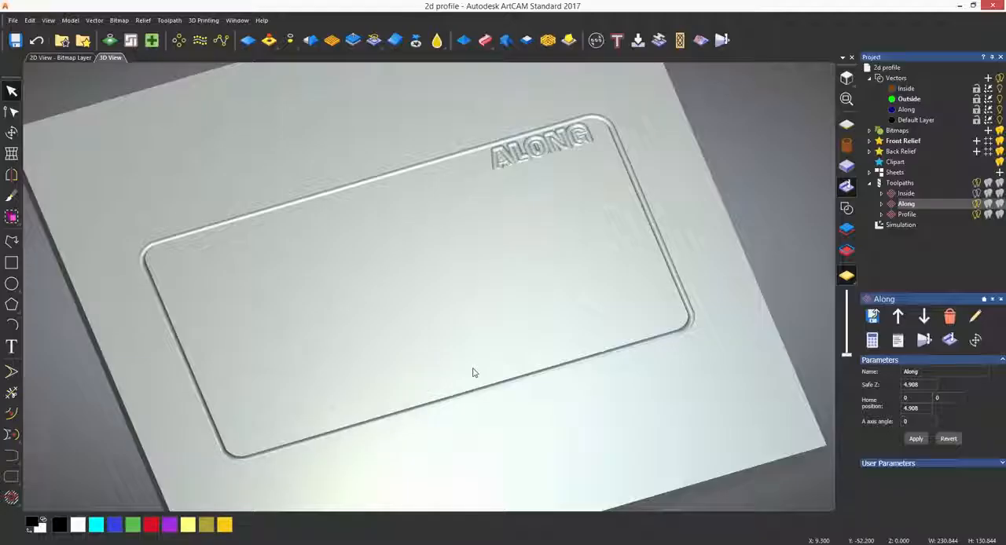